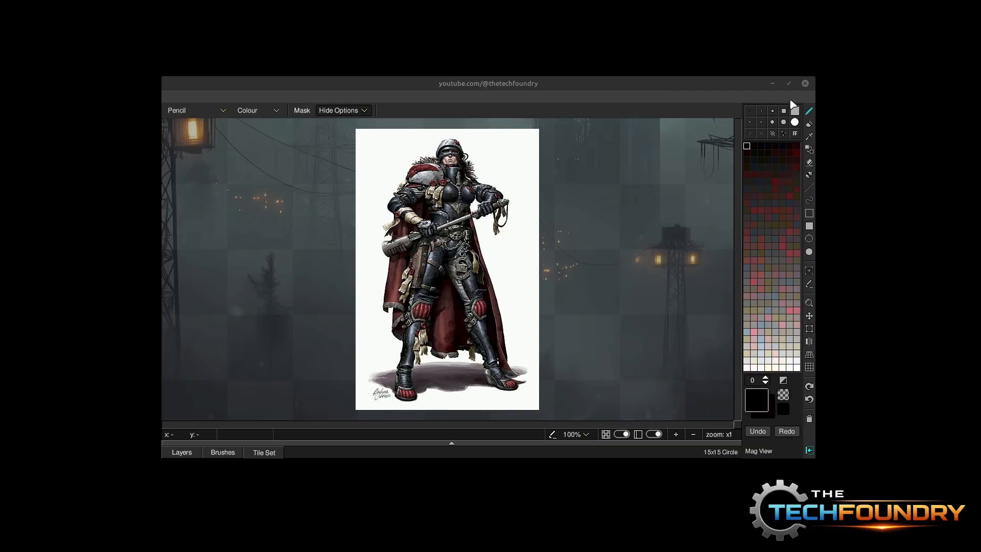
Maximise the window and expand the hidden palette and settings panels
left_click(788, 84)
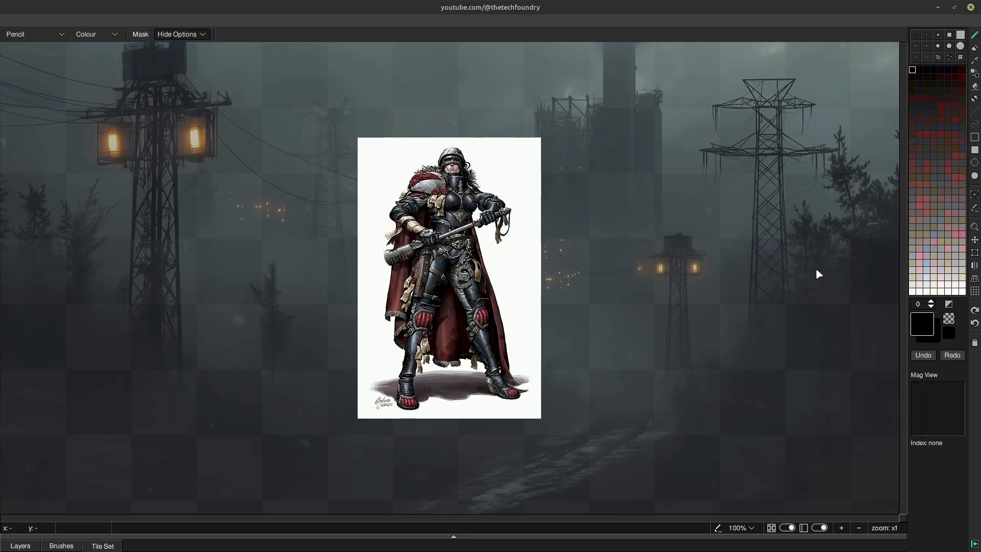
left_click(975, 544)
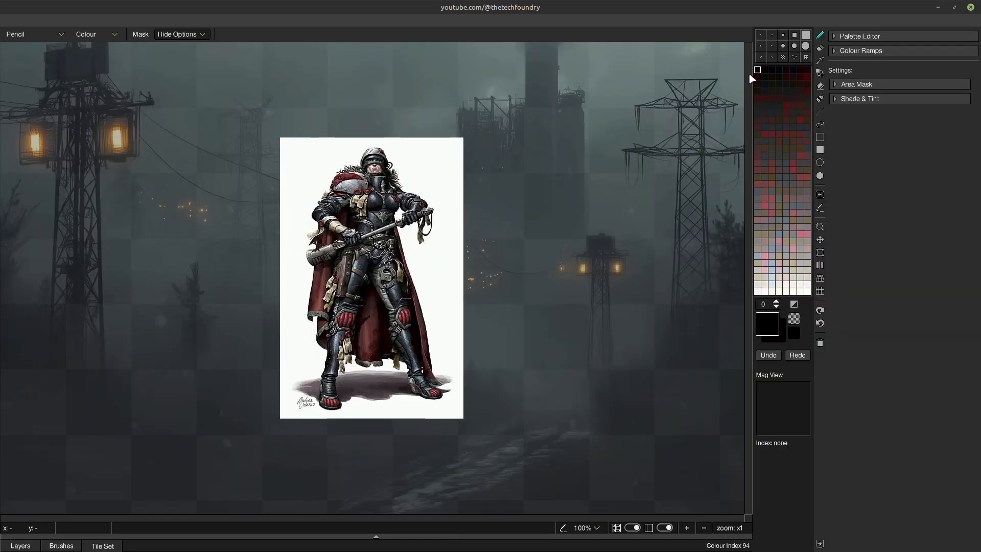
Select all palette colours from 0 to 255 and sort them by hue with the Palette Editor
left_click(810, 294)
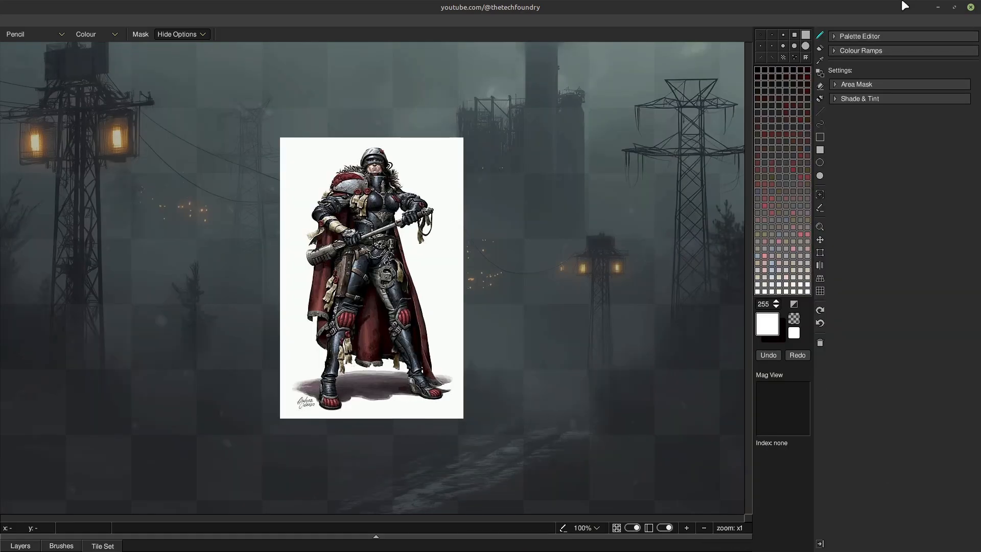
left_click(894, 36)
left_click(920, 53)
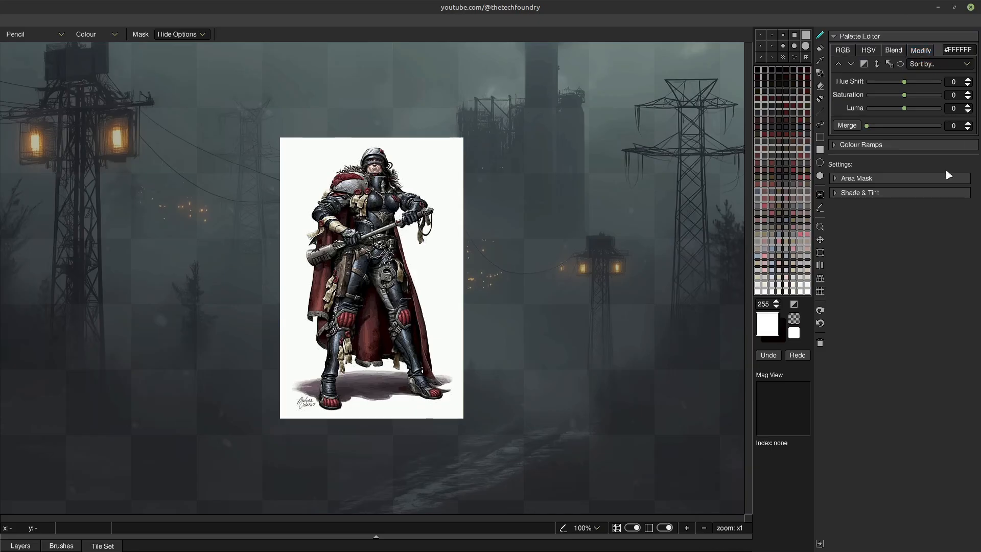
left_click(920, 64)
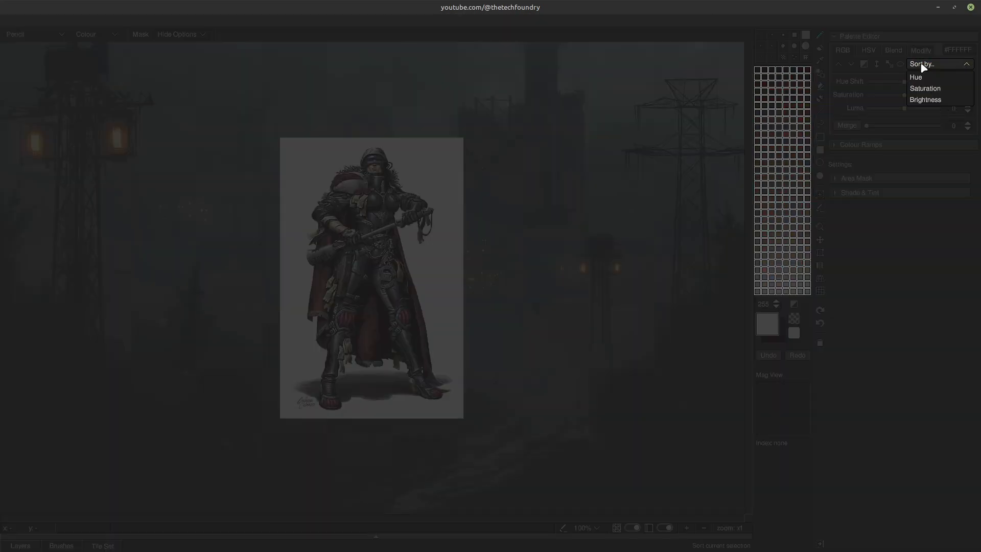
left_click(920, 77)
Sort palette colours 0 to 55, the first reddish group, by brightness
left_click(758, 71)
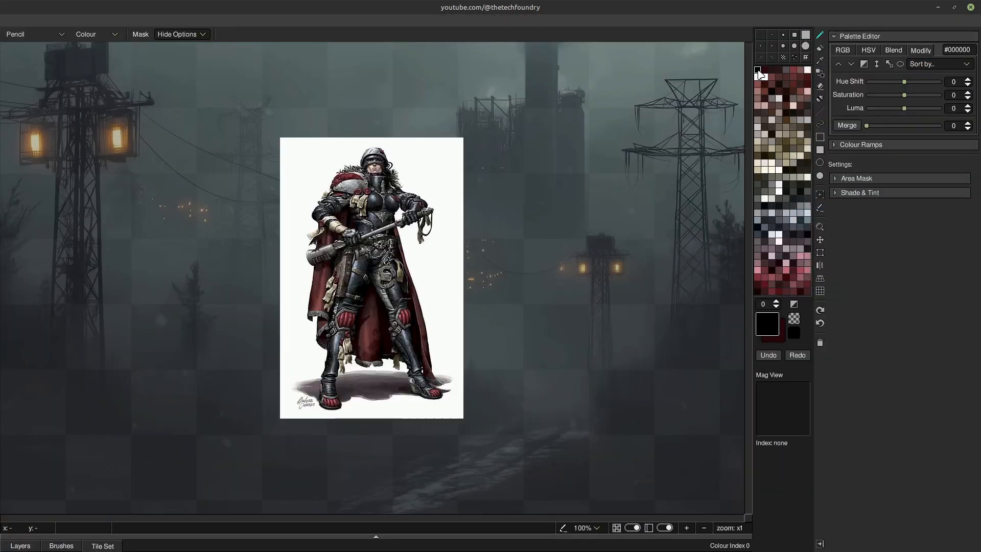
left_click(809, 120)
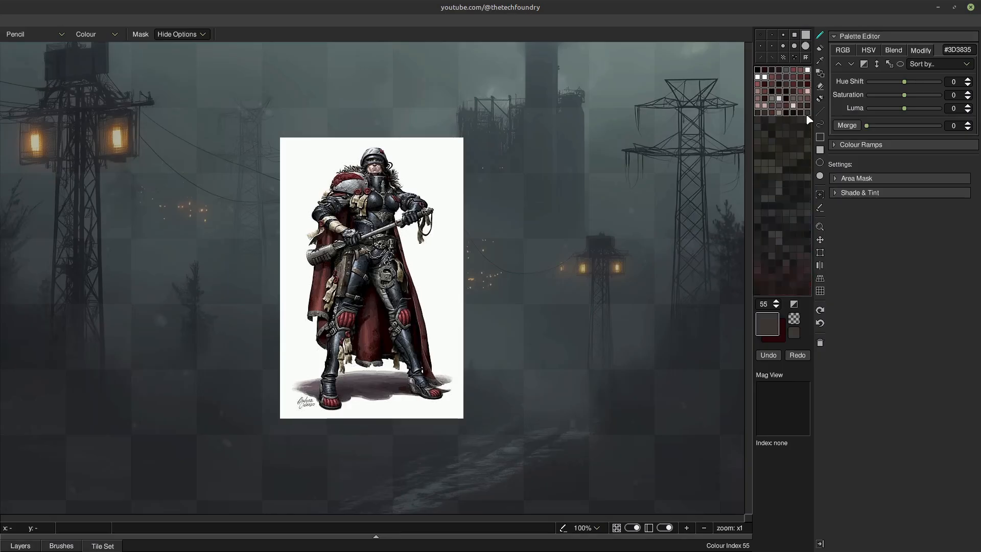
left_click(931, 64)
left_click(930, 99)
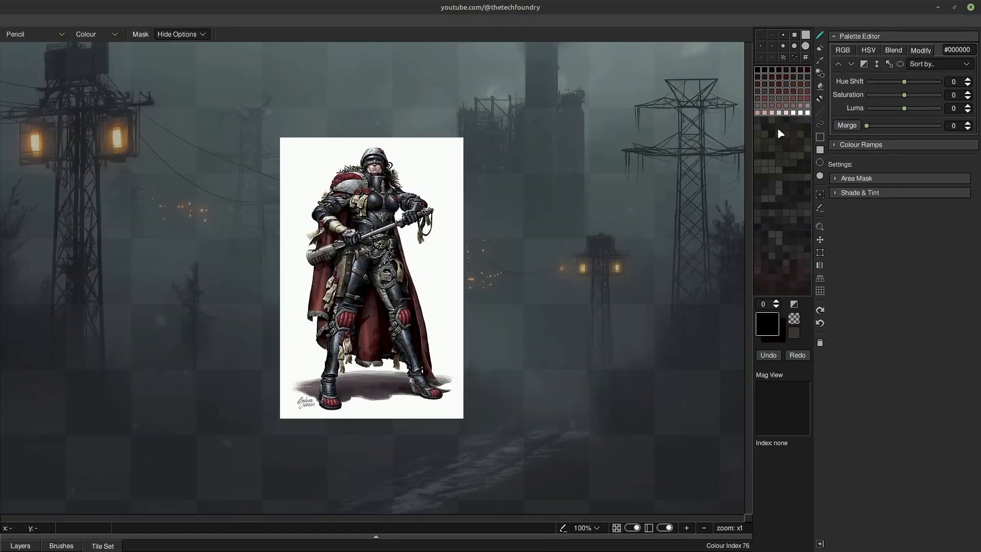
Sort palette colours 56 to 119, the brown and yellowish group, by brightness
left_click(755, 119)
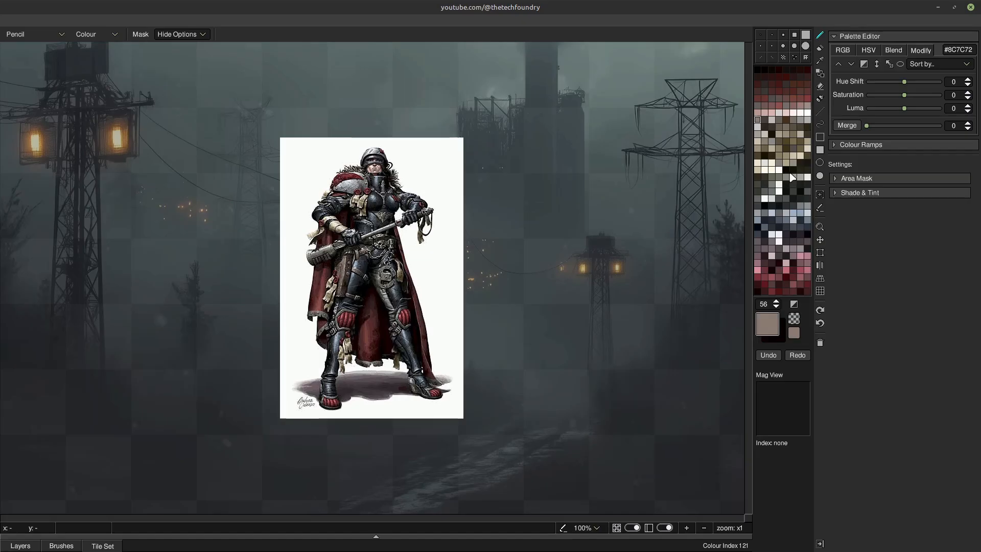
left_click(811, 172)
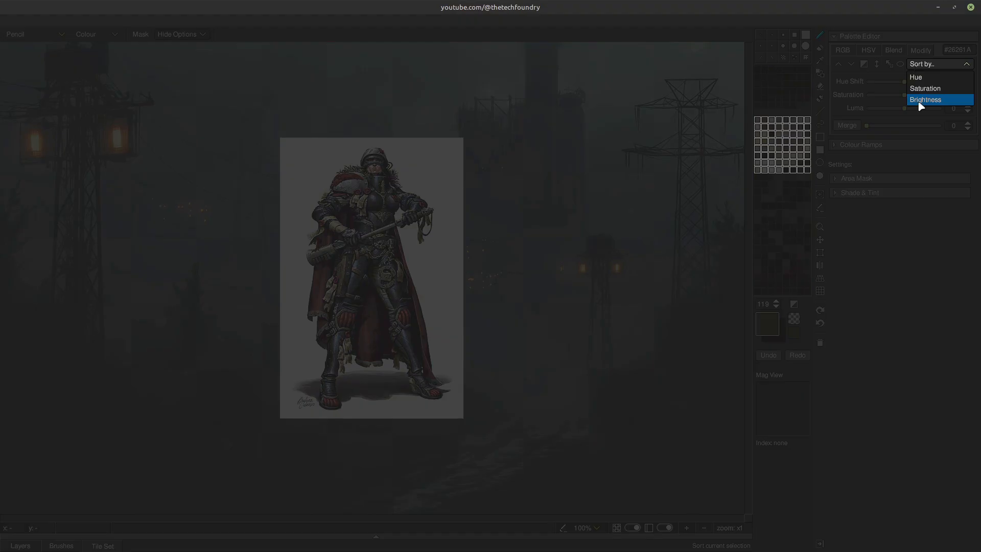
left_click(931, 64)
left_click(925, 100)
Sort palette colours 120 to 191, the grey and blue group, by brightness
left_click(772, 193)
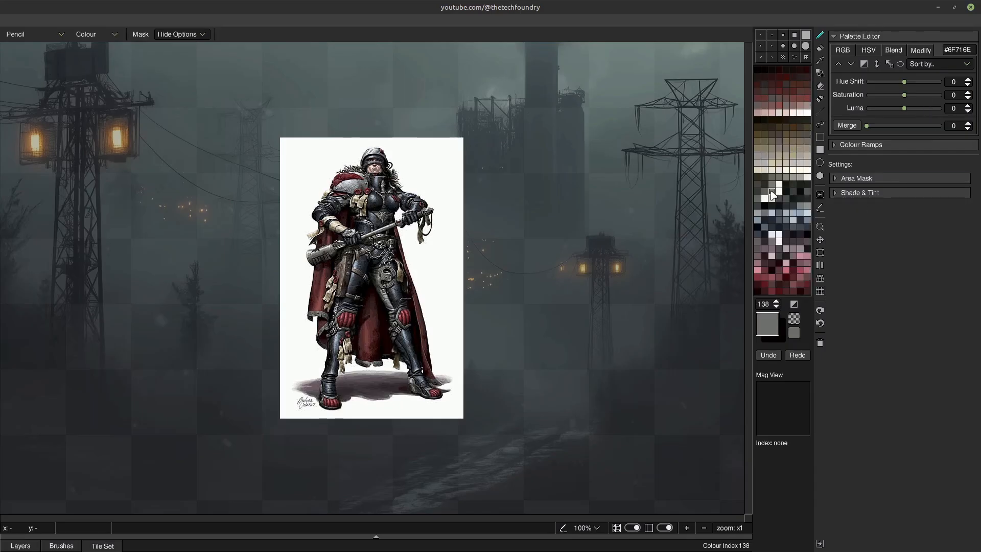
left_click(759, 178)
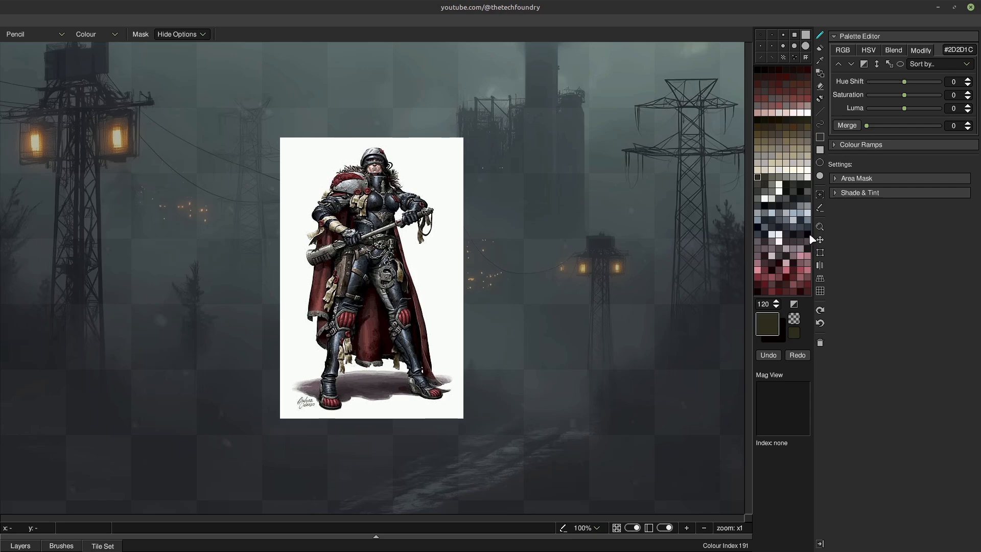
left_click(809, 235, "shift")
left_click(918, 68)
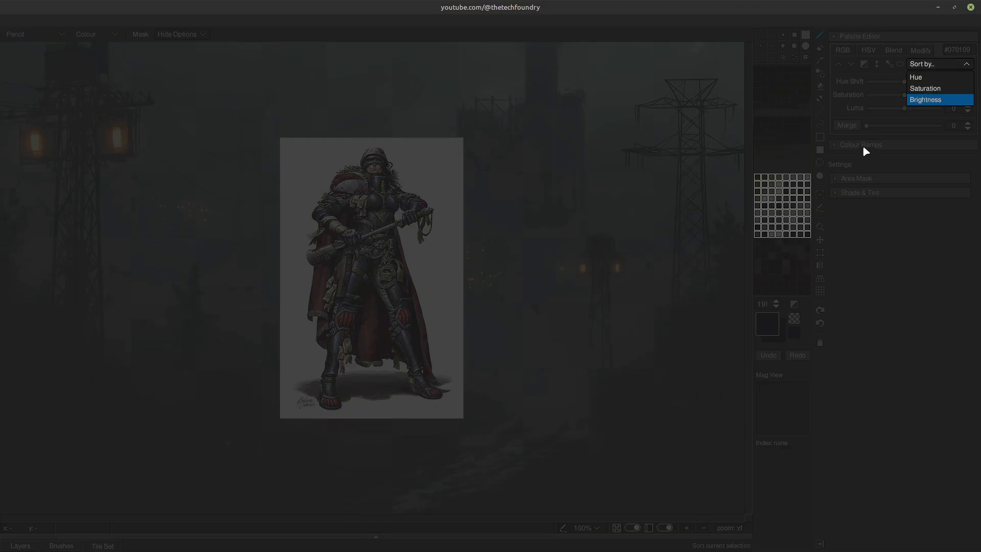
left_click(929, 100)
Sort palette colours 192 to 255, the pink and crimson group, by brightness
left_click(758, 242)
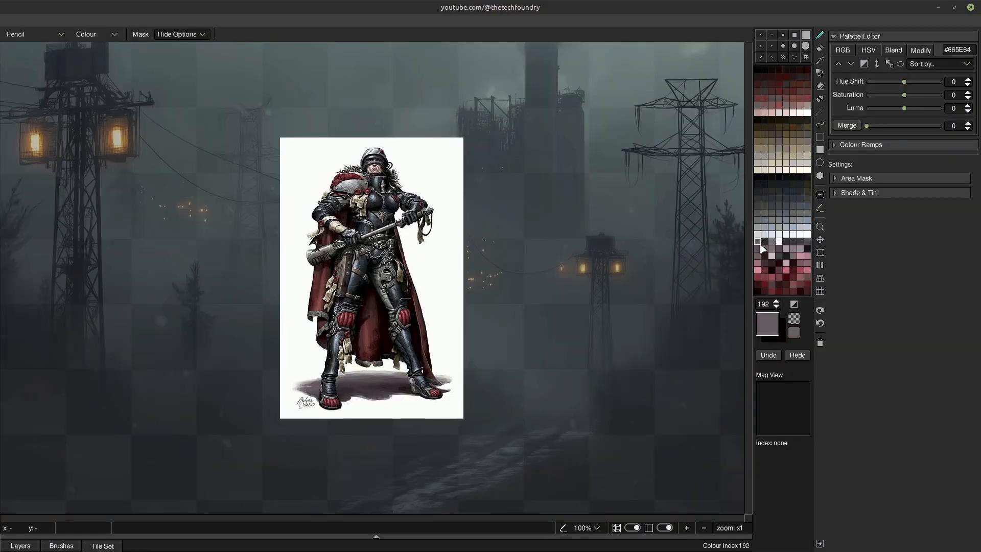
left_click(808, 291, "shift")
left_click(924, 64)
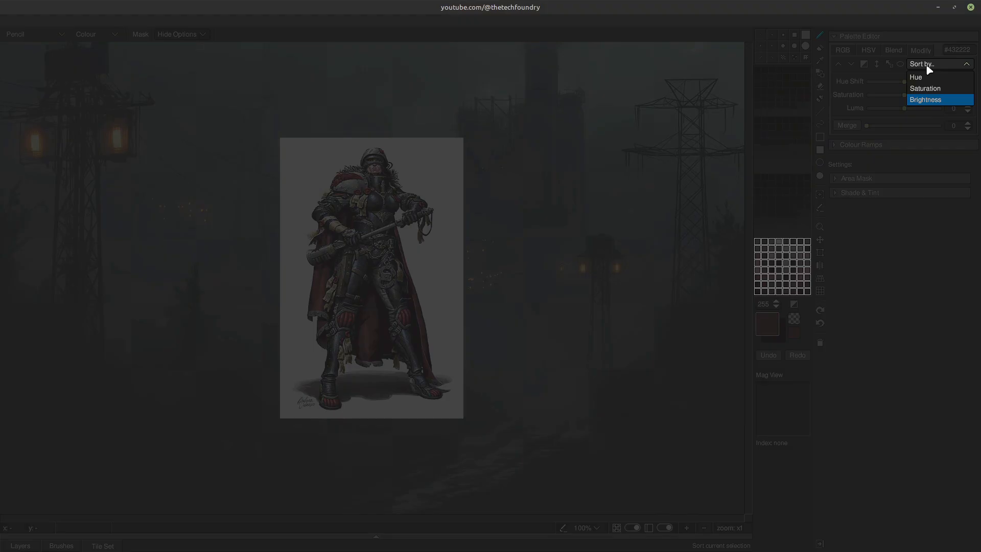
left_click(922, 100)
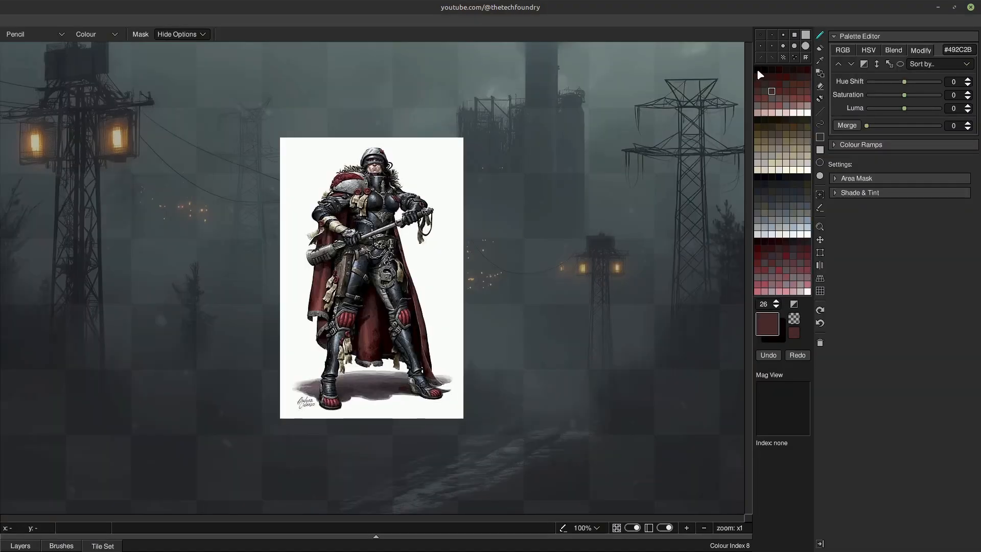
Move palette colours 0 to 55, the first red block, down until they sit directly above the last red block
left_click(758, 69)
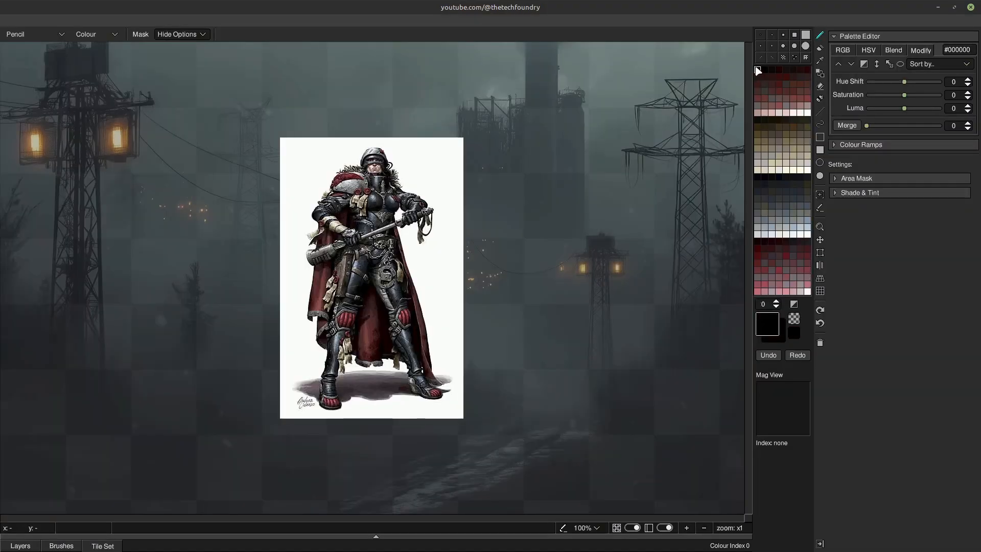
left_click(807, 113, "shift")
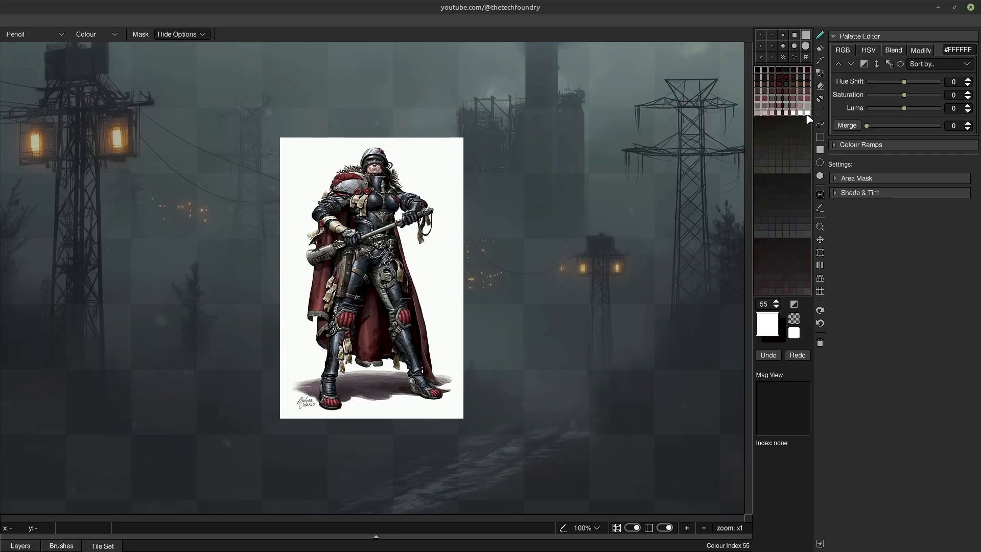
left_click(851, 64)
left_click(851, 65)
left_click(851, 65)
left_click(852, 65)
left_click(851, 65)
left_click(851, 65)
left_click(851, 65)
left_click(851, 65)
left_click(851, 65)
left_click(852, 65)
left_click(851, 65)
left_click(851, 65)
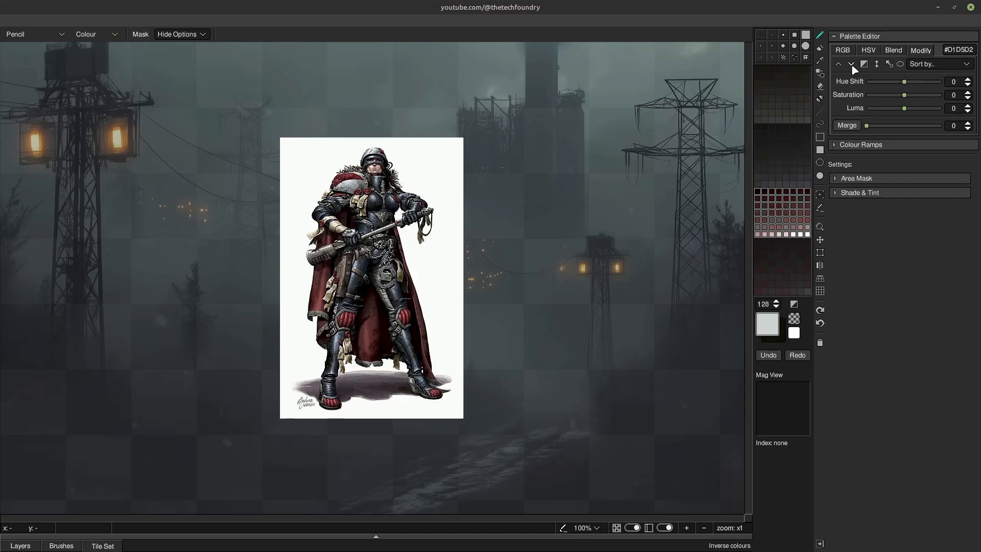
Sort the two adjoining red blocks at the palette's end together by brightness
left_click_drag(757, 191, 809, 291)
left_click(929, 65)
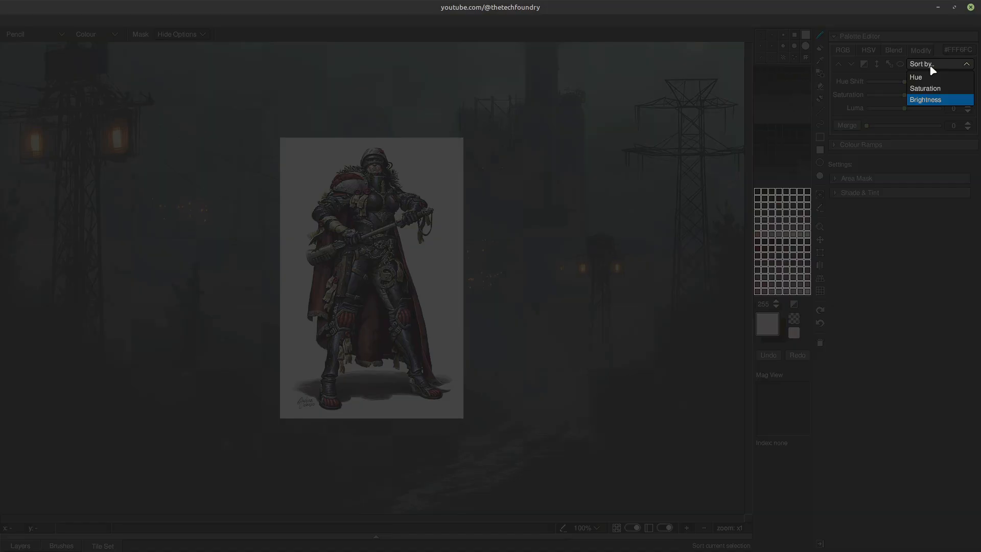
left_click(928, 98)
Merge similar colours in the last three rows of the palette with a merge value of 16
left_click(801, 272)
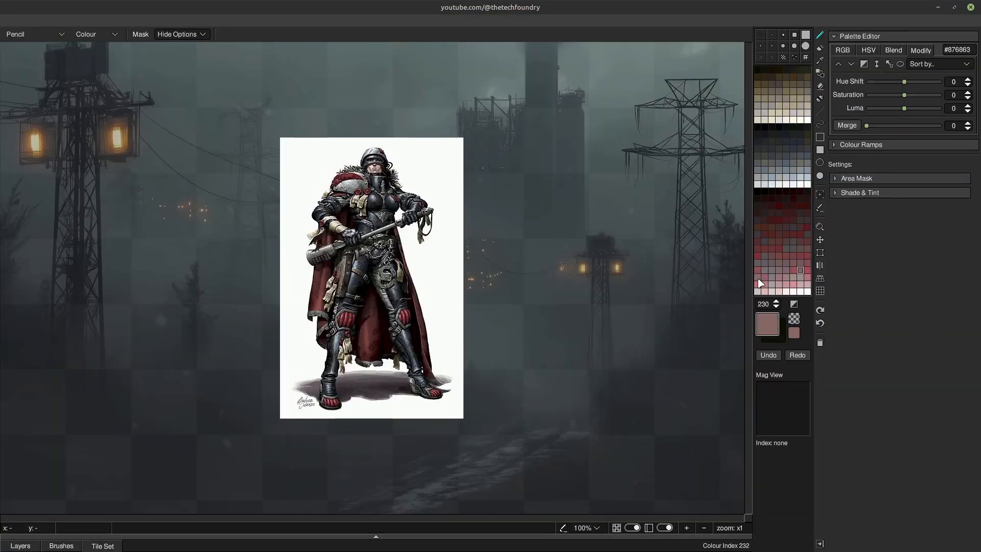
left_click_drag(760, 283, 807, 292)
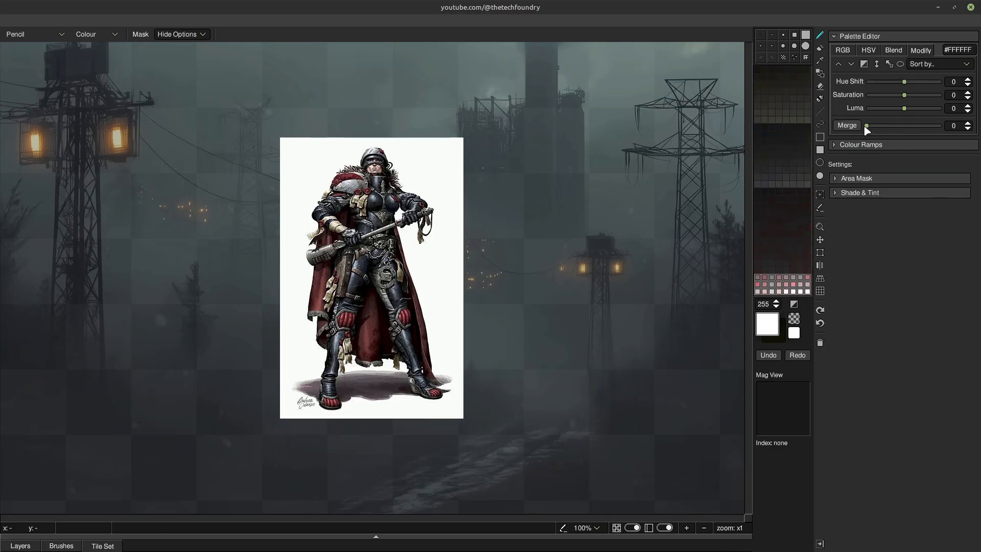
left_click_drag(871, 125, 898, 127)
left_click(846, 126)
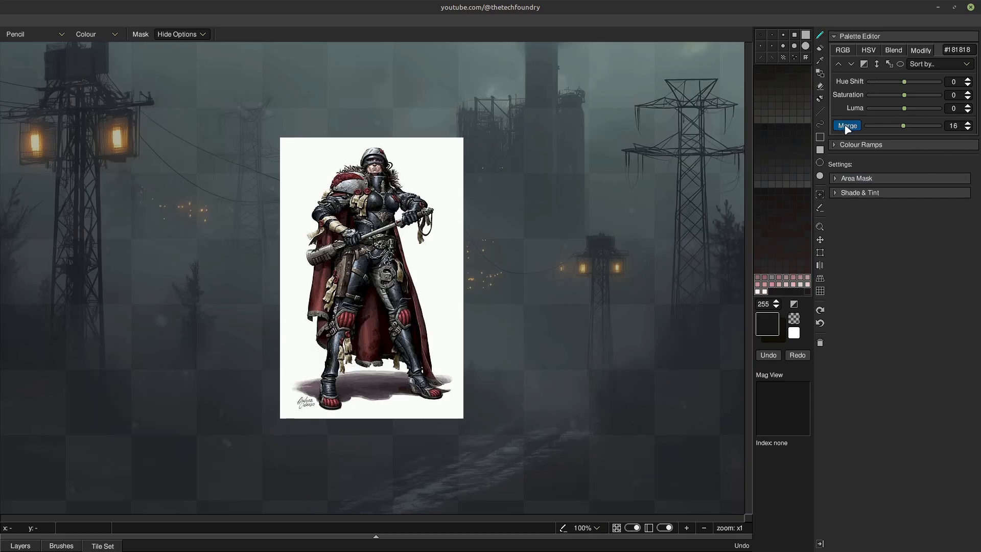
Turn the freed palette colour 255 bright green by raising its green channel
left_click(785, 291)
left_click(807, 293)
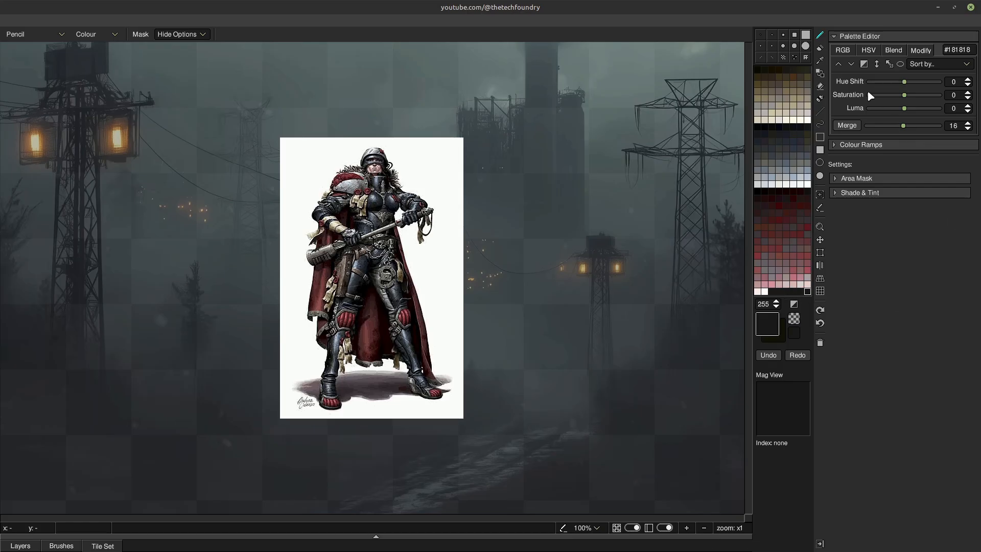
left_click(843, 49)
left_click_drag(877, 77, 940, 78)
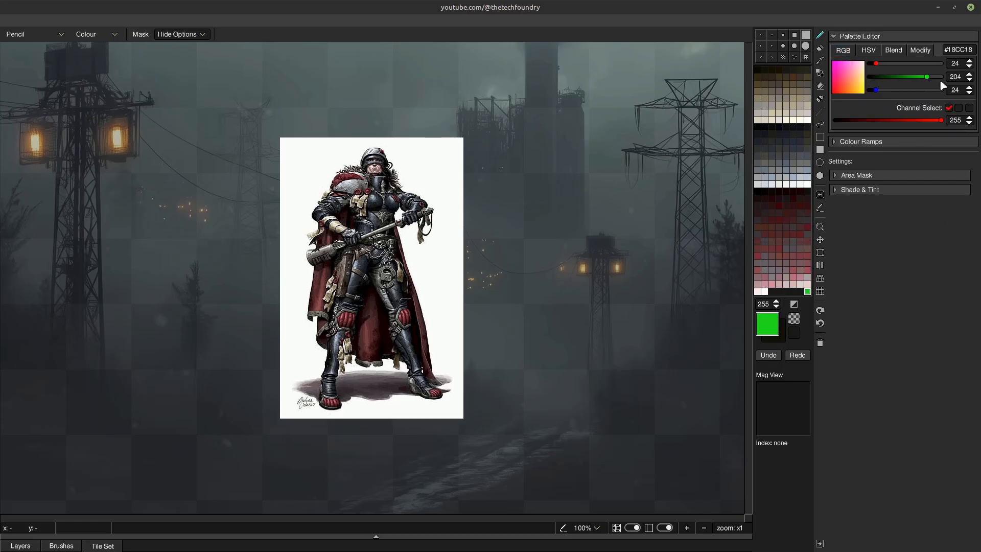
Turn the freed palette colour 254 cyan (#18E3E0) and collapse the palette editing panel
left_click(799, 291)
left_click_drag(883, 90, 932, 90)
left_click_drag(876, 77, 934, 77)
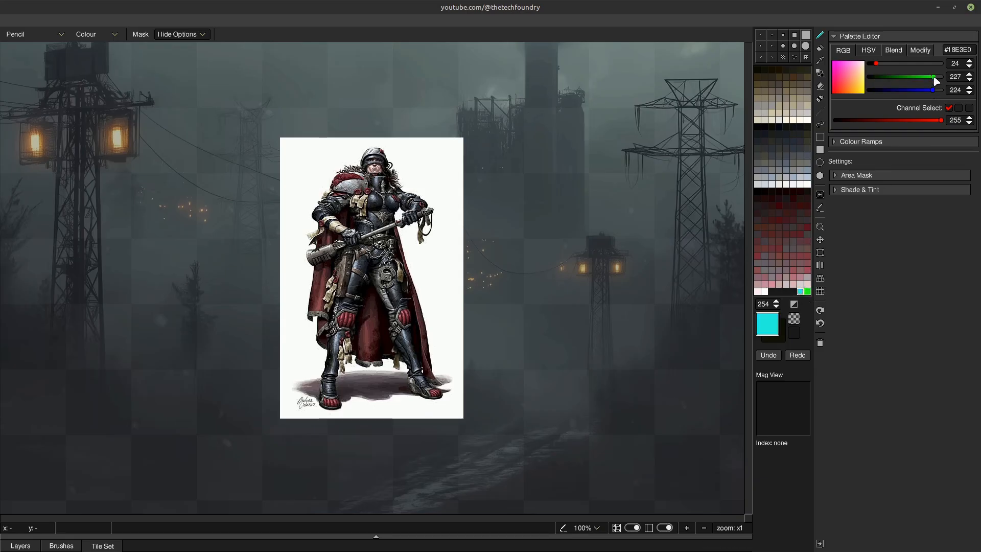
left_click(820, 543)
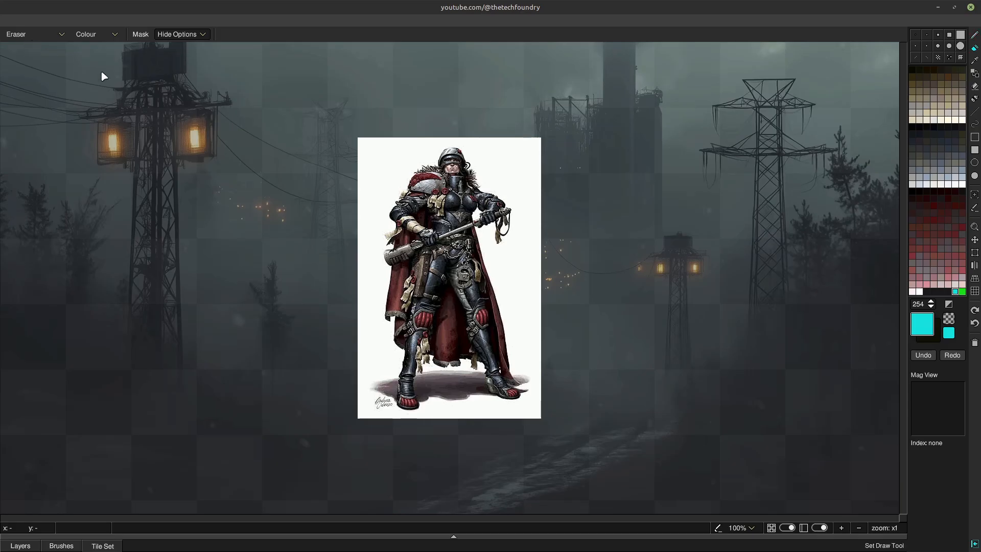
Switch through several drawing tools in turn, ending with the line tools
left_click(975, 73)
key("f")
key("s")
key("l")
scroll(55, 39, "down", 1)
key("l")
key("l")
Alternate between the outlined and filled versions of the rectangle and circle tools
key("r")
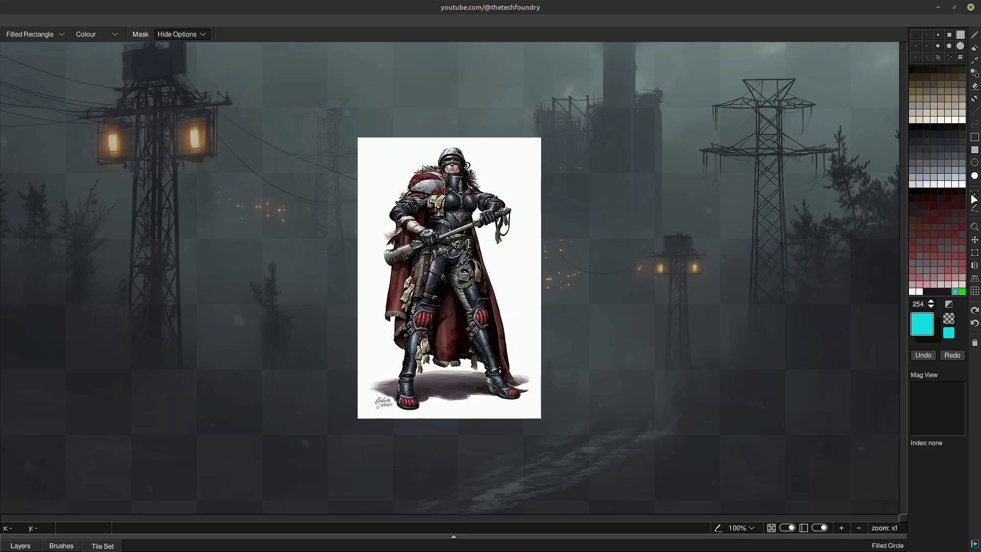
key("r")
key("r")
key("r")
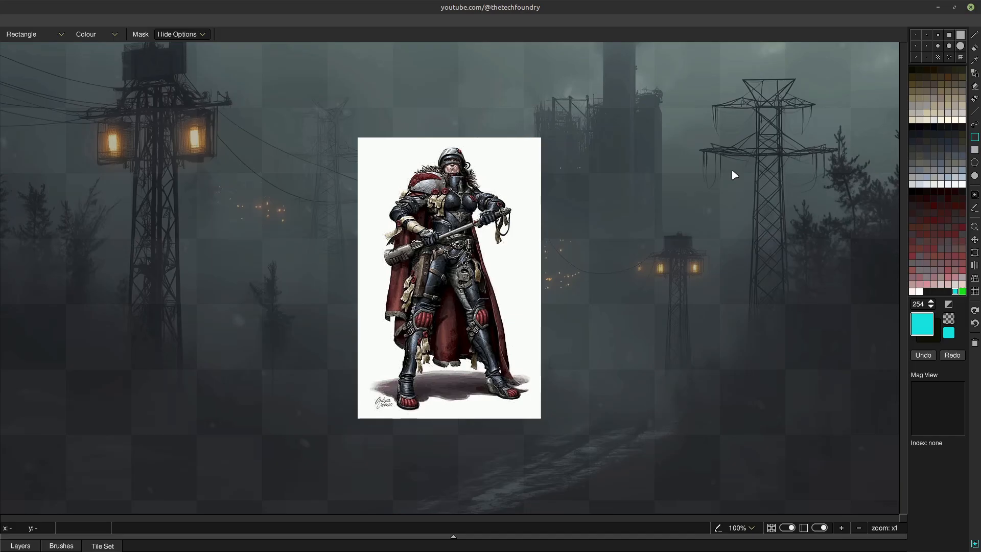
key("r")
key("r")
key("r")
key("r")
key("c")
key("c")
key("c")
key("c")
key("c")
left_click(110, 38)
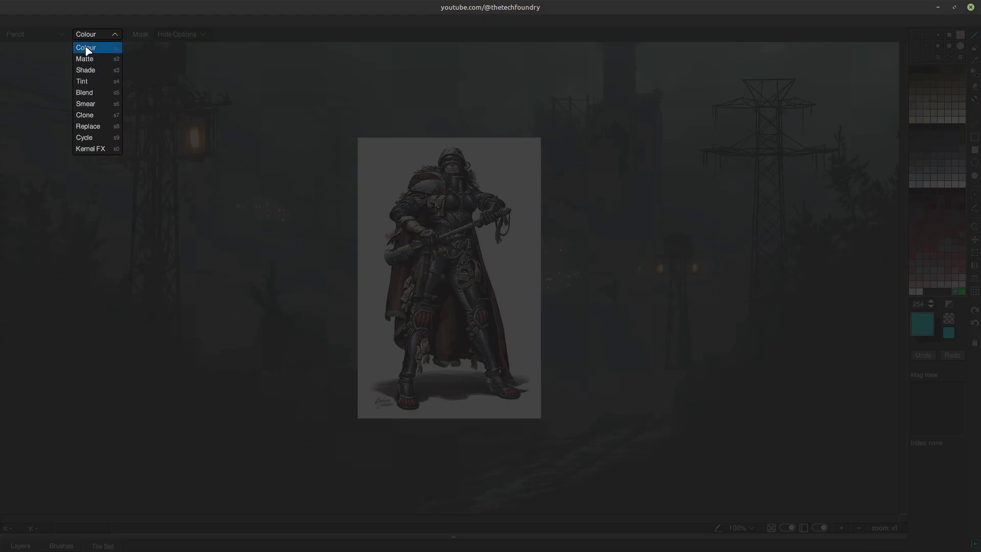
left_click(184, 109)
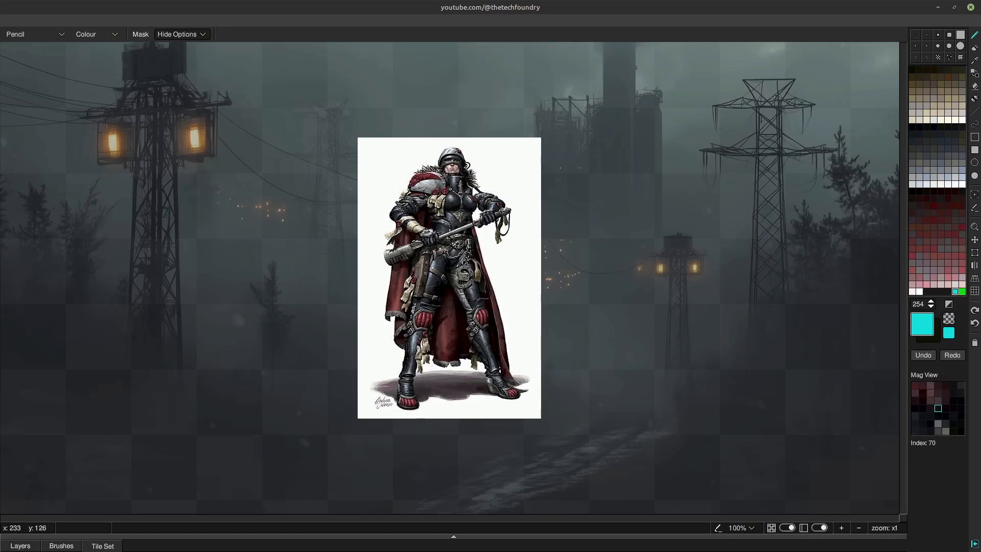
Magnify the figure's face at x16 and widen the full-image view beside it
scroll(465, 179, "up", 4)
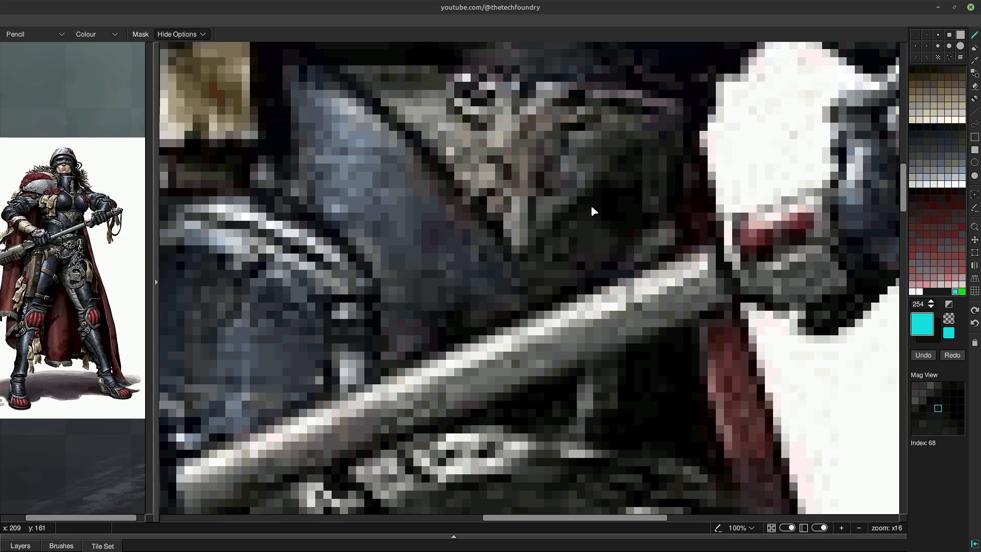
left_click_drag(541, 200, 576, 523)
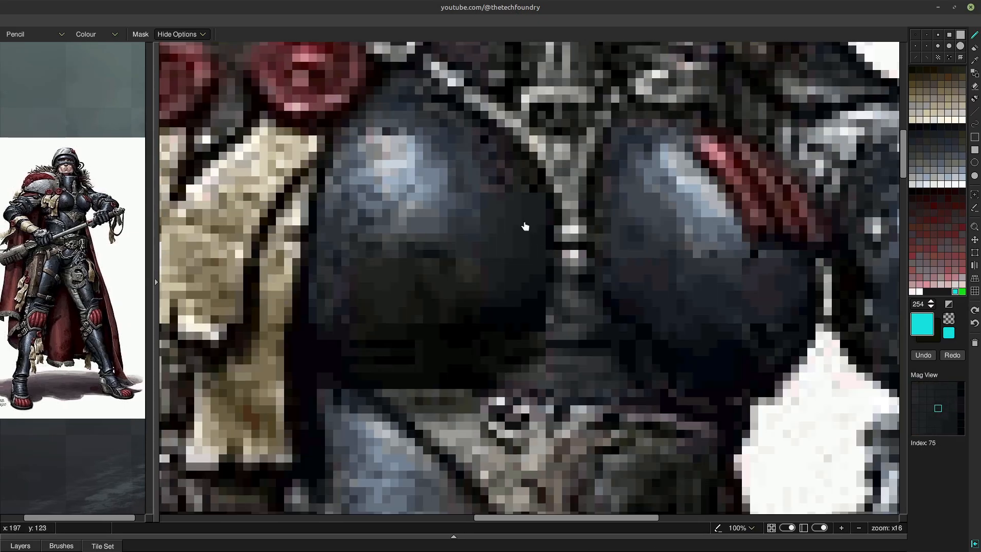
left_click_drag(525, 227, 544, 548)
left_click_drag(525, 189, 659, 365)
left_click_drag(618, 271, 622, 377)
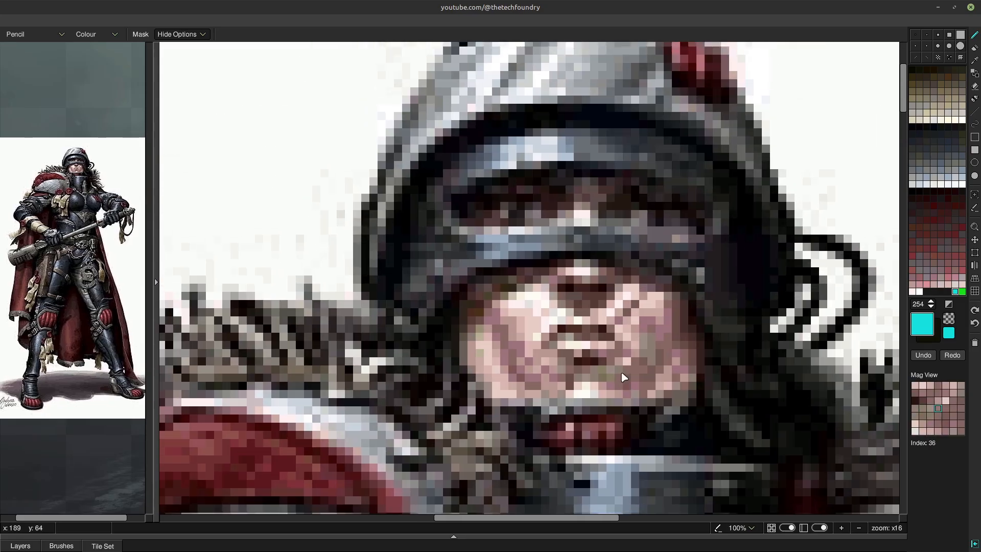
left_click(156, 282)
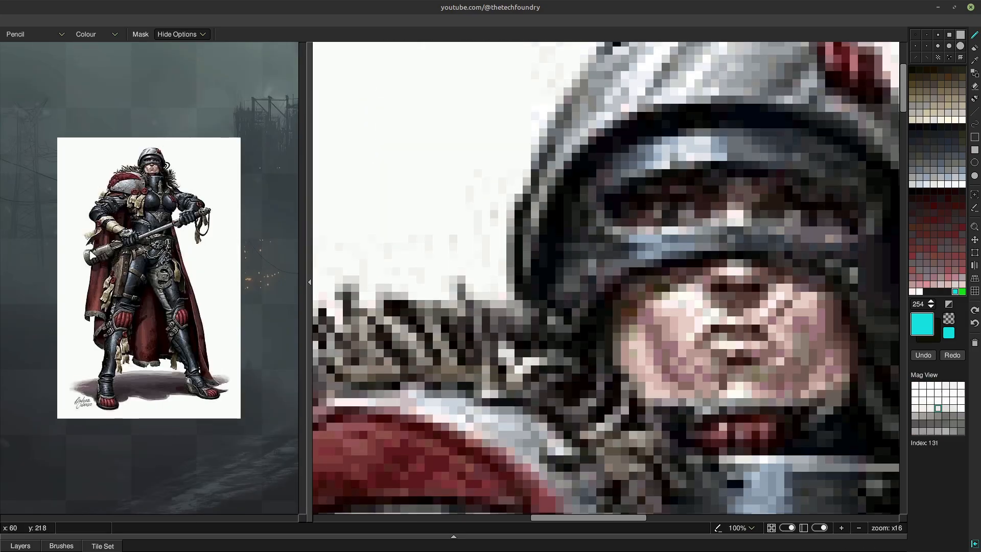
Paint two white (colour 249) discs over the warrior's eyes with the 15x15 circle brush, first enlarging the magnified view
left_click_drag(310, 338, 220, 318)
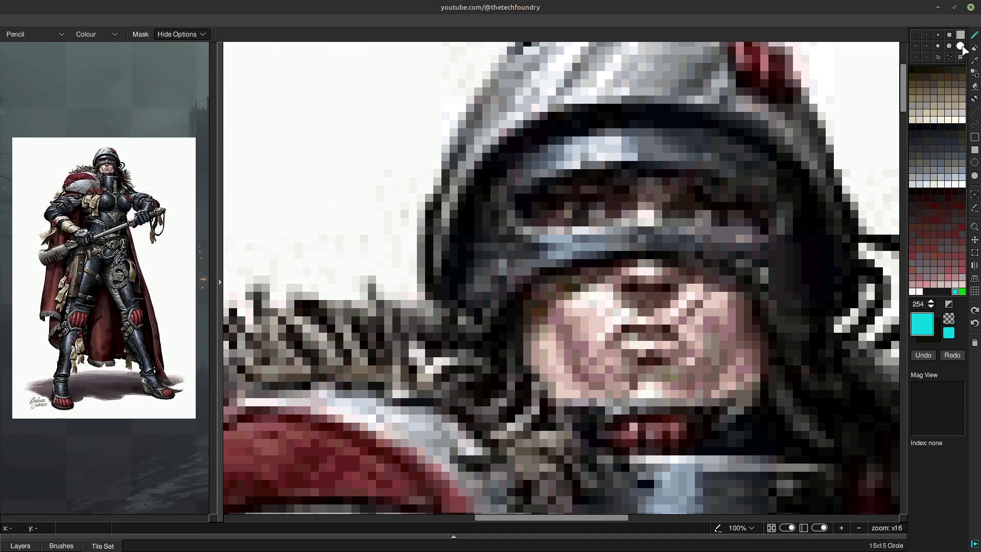
left_click(961, 46)
left_click(920, 291)
left_click(577, 189)
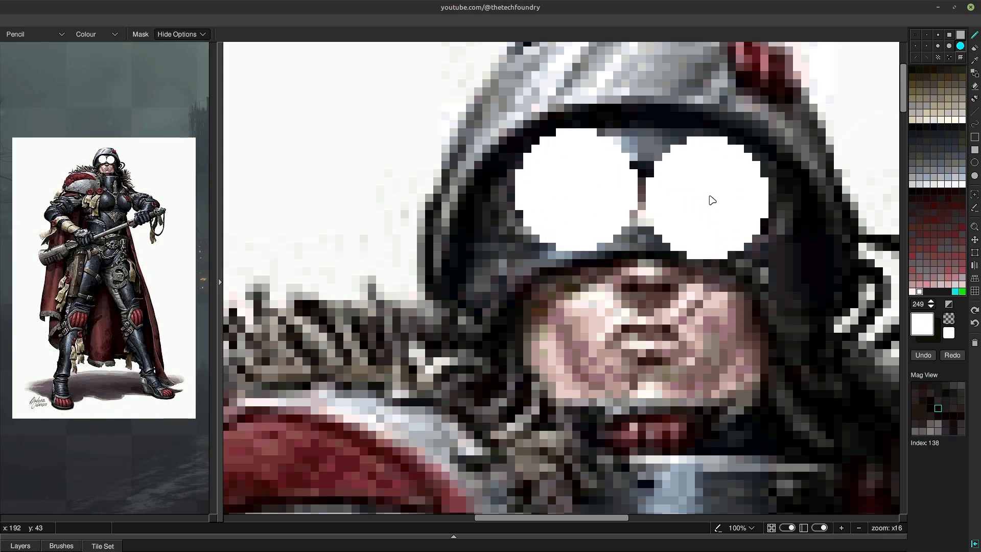
left_click(712, 197)
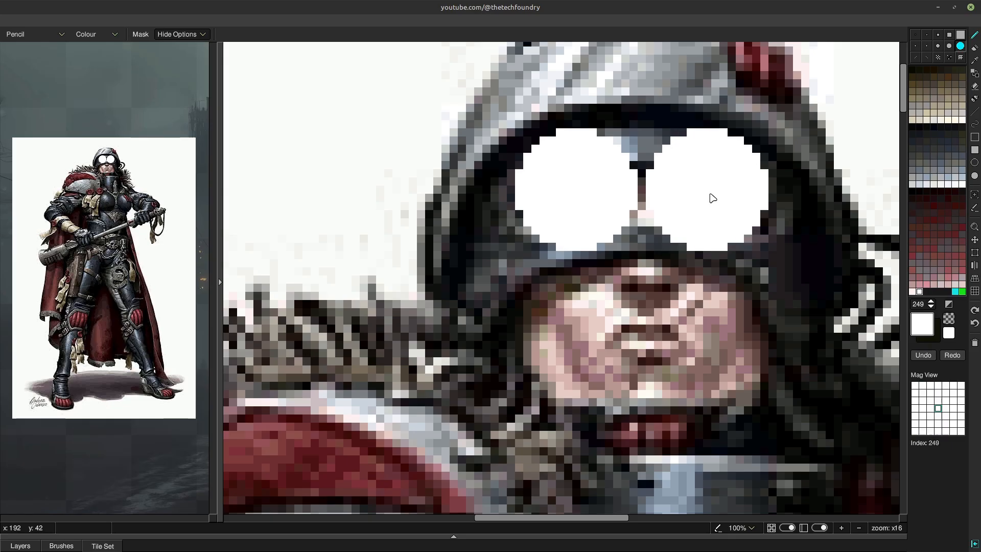
Paint a black (colour 0) pupil in each white eye with a smaller round brush and return the canvas to x1
left_click(913, 69)
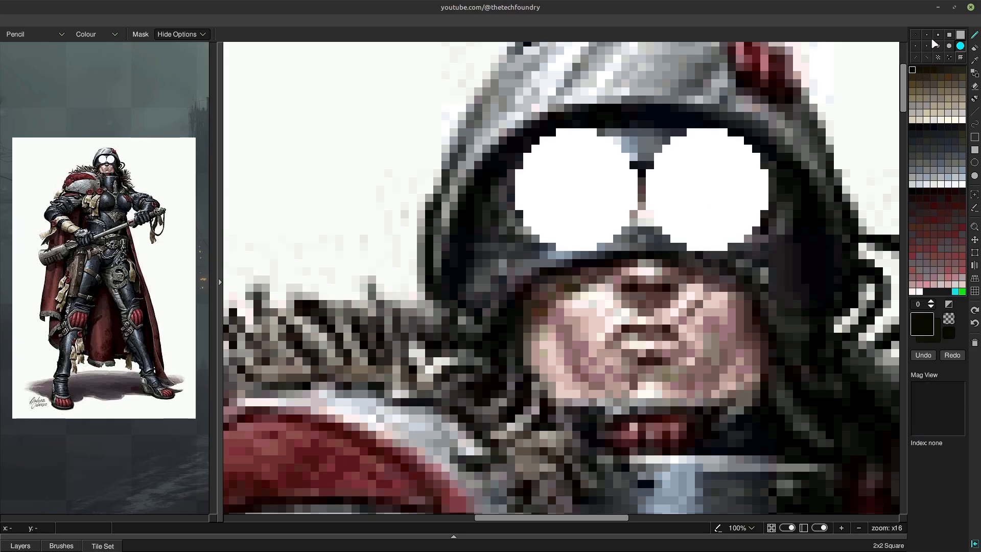
left_click(938, 45)
left_click(596, 203)
left_click(693, 205)
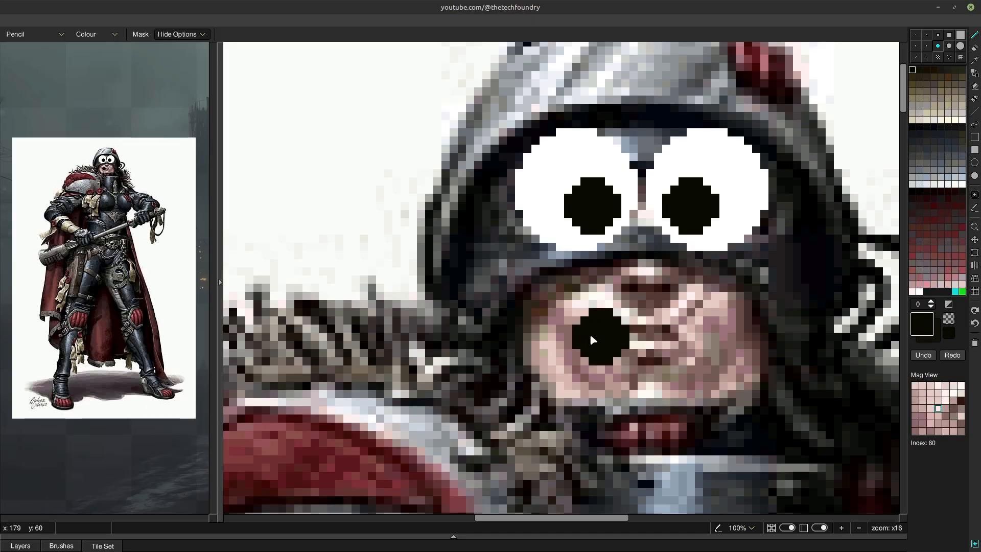
scroll(592, 340, "down", 3)
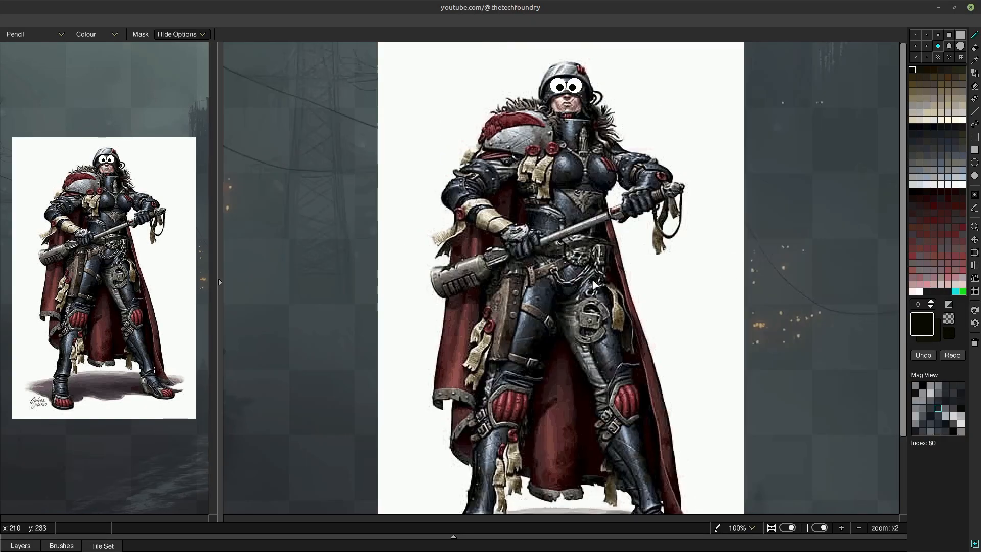
scroll(593, 283, "down", 1)
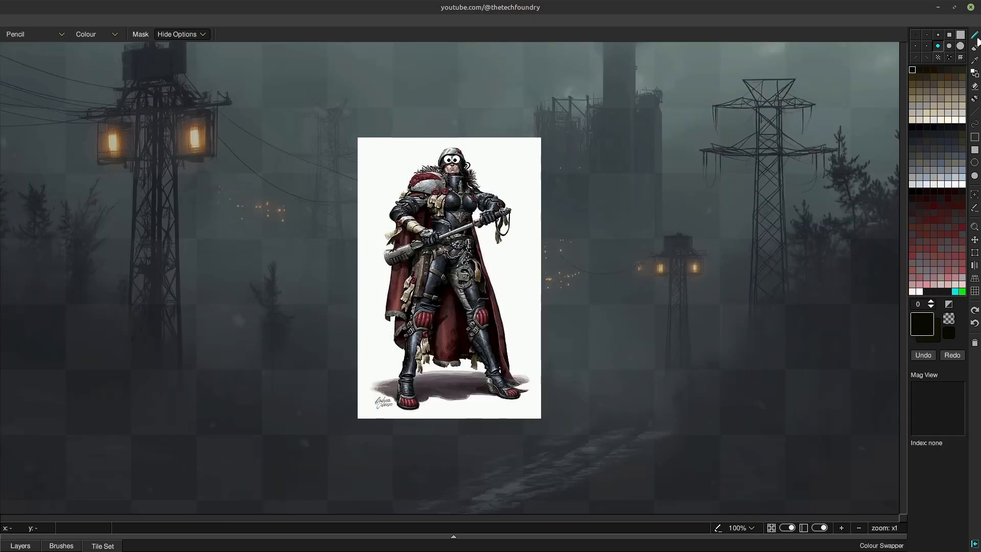
Try a transparent stroke beside the warrior's raised arm with the 15x15 circle brush and undo it
left_click(961, 47)
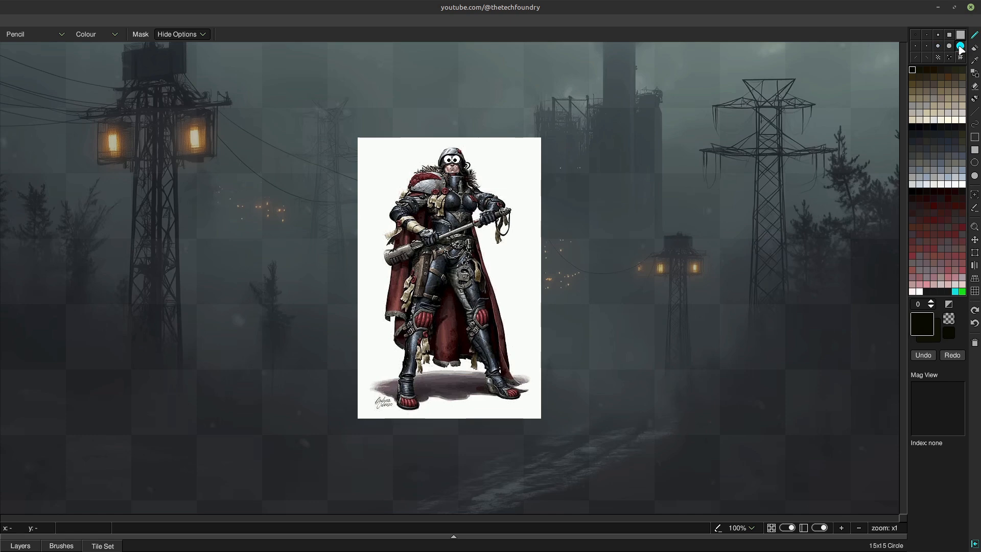
left_click(948, 320)
mouse_move(514, 148)
left_mouse_down()
mouse_move(525, 243)
mouse_move(520, 315)
mouse_move(520, 138)
mouse_move(527, 250)
mouse_move(530, 130)
mouse_move(540, 225)
mouse_move(536, 137)
mouse_move(543, 200)
mouse_move(534, 245)
mouse_move(506, 167)
mouse_move(489, 180)
mouse_move(510, 209)
mouse_move(510, 153)
mouse_move(528, 191)
mouse_move(529, 240)
left_mouse_up()
left_click(924, 357)
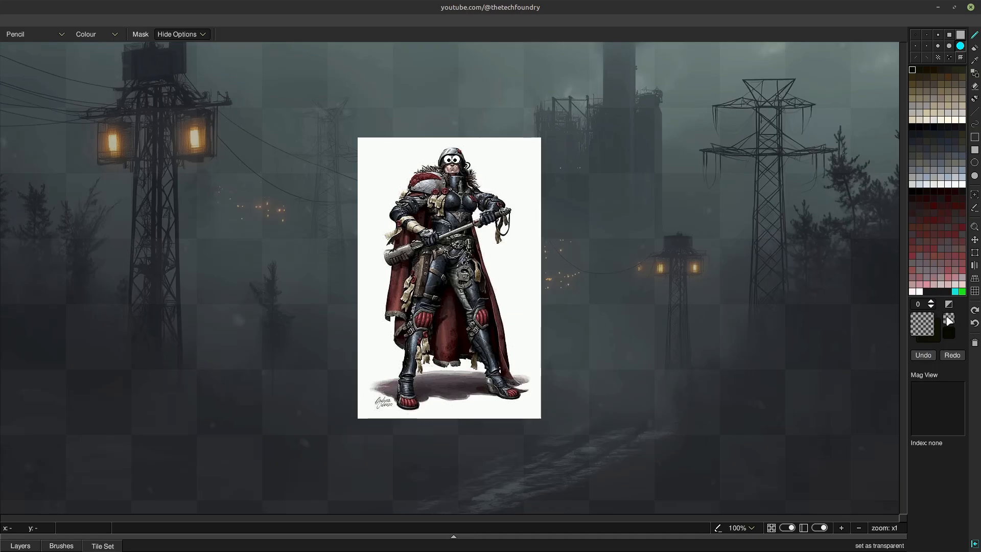
Set the secondary colour to transparent as well and, after undoing one test stroke, scribble transparent loops across the warrior
left_click(949, 321)
mouse_move(516, 159)
left_mouse_down()
mouse_move(514, 184)
mouse_move(526, 143)
mouse_move(537, 255)
mouse_move(527, 270)
mouse_move(503, 197)
mouse_move(479, 207)
left_mouse_up()
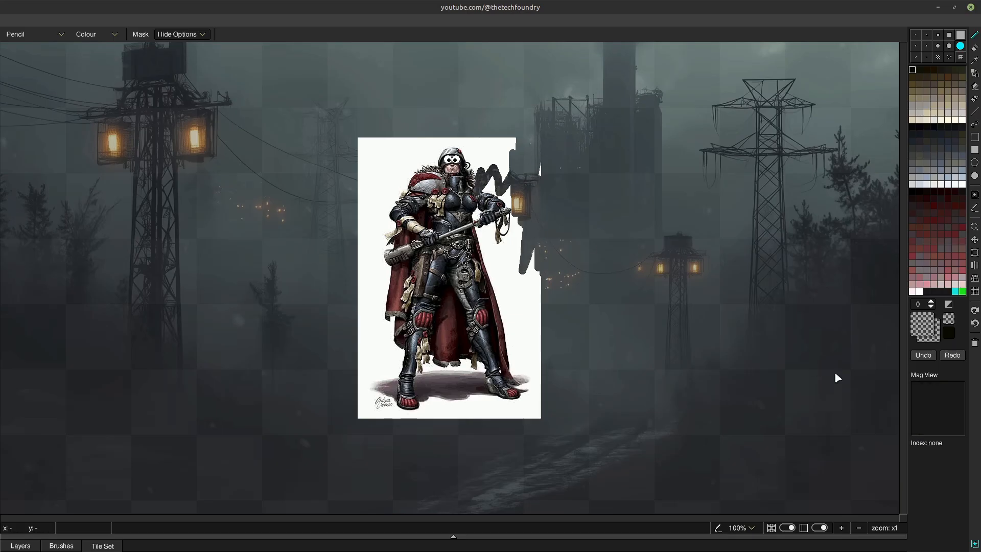
left_click(923, 355)
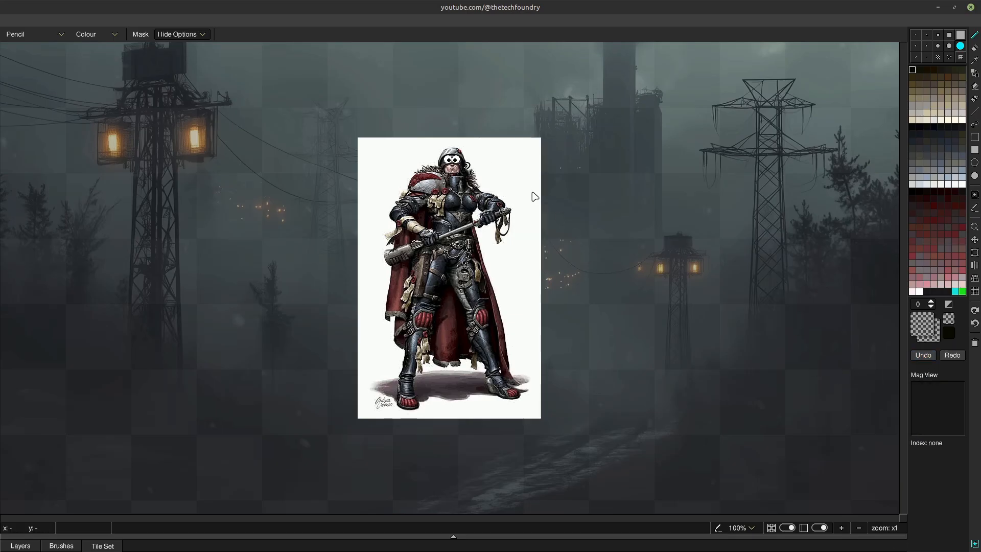
mouse_move(519, 153)
left_mouse_down()
mouse_move(498, 283)
mouse_move(463, 301)
mouse_move(389, 204)
mouse_move(505, 314)
left_mouse_up()
mouse_move(572, 261)
left_mouse_down()
mouse_move(475, 378)
mouse_move(525, 360)
left_mouse_up()
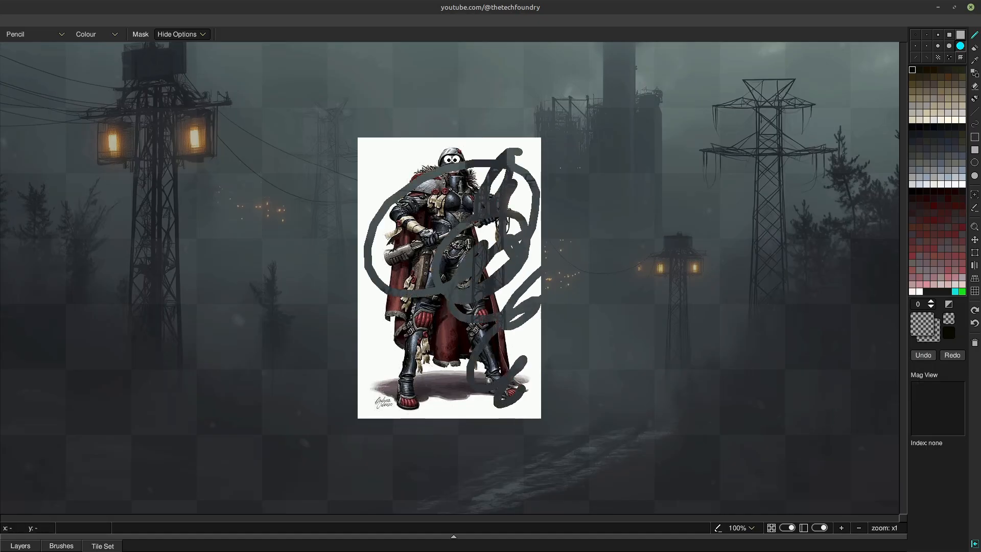
Pick green colour 255 for painting and show the Canvas mask options
left_click(962, 291)
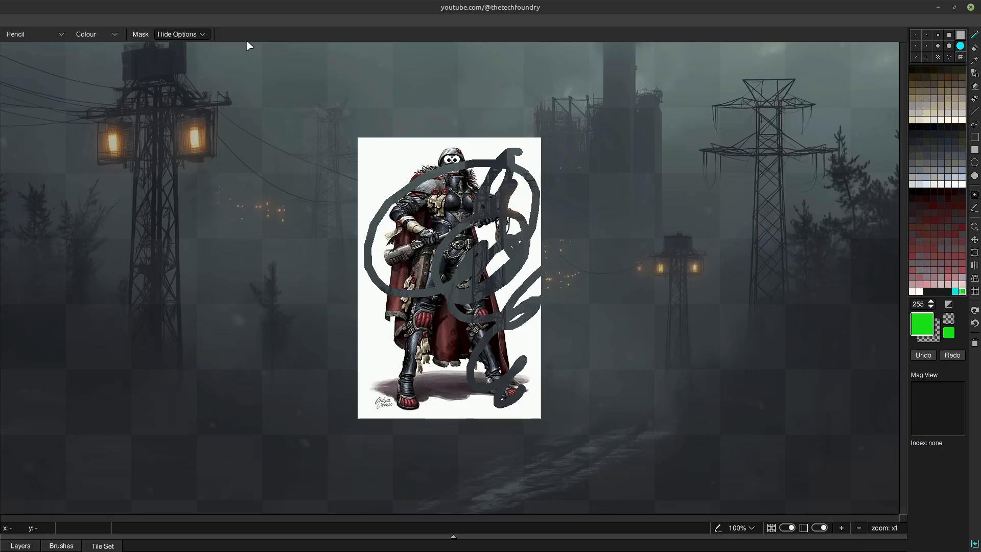
left_click(176, 34)
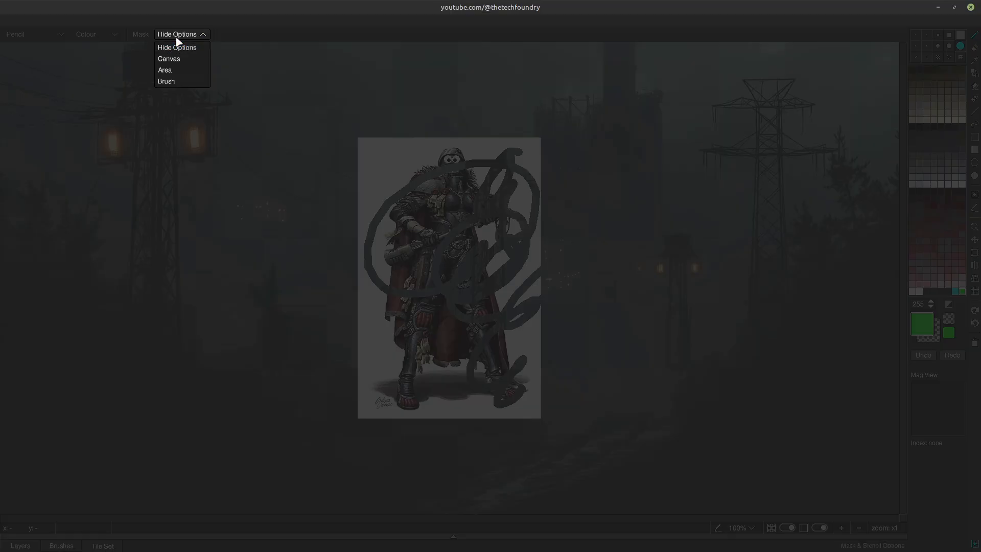
left_click(182, 59)
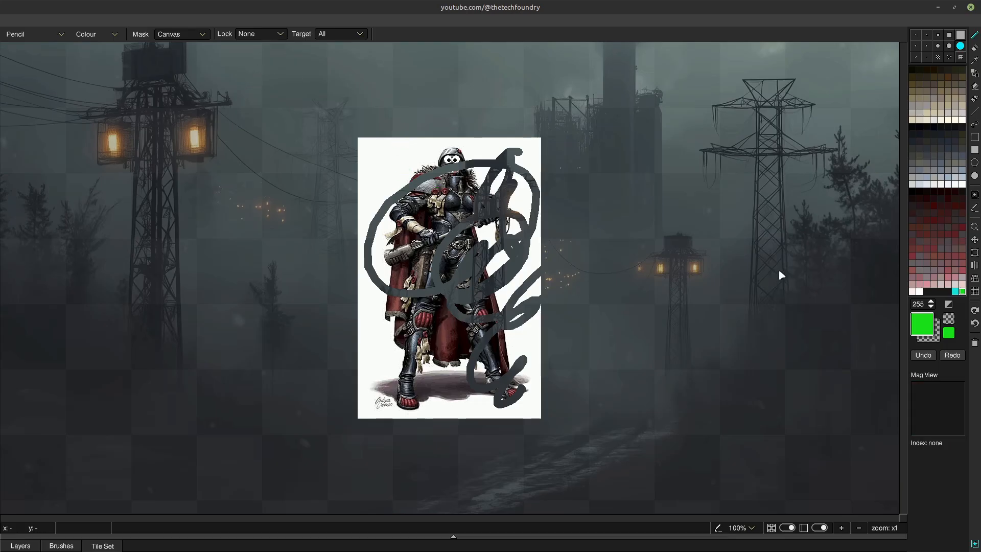
Set the canvas Lock to Secondary, scribble green over the figure and its transparent loops, and undo the scribble
left_click(251, 35)
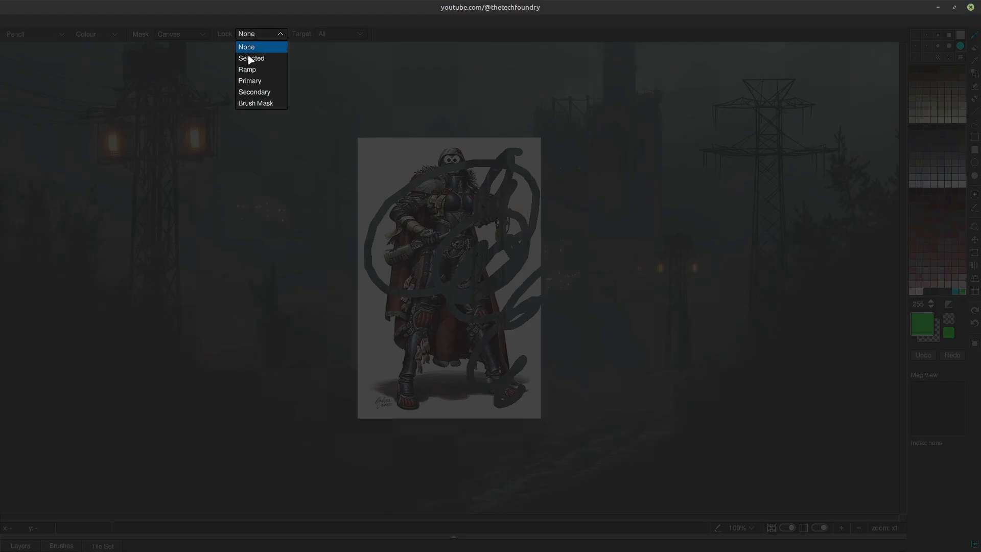
left_click(256, 93)
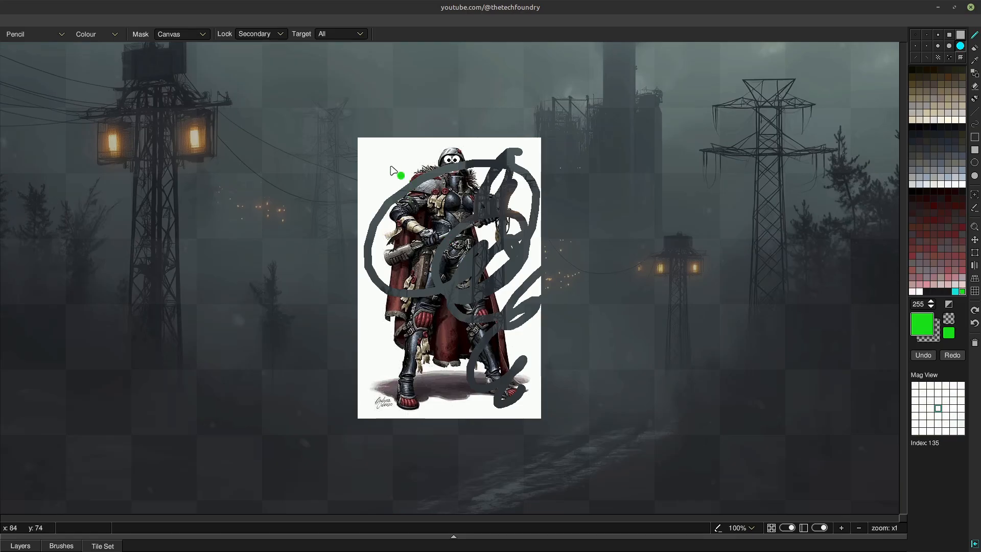
mouse_move(369, 162)
left_mouse_down()
mouse_move(556, 156)
mouse_move(473, 190)
mouse_move(406, 241)
mouse_move(538, 161)
mouse_move(462, 273)
mouse_move(539, 203)
mouse_move(469, 320)
mouse_move(506, 259)
mouse_move(513, 385)
mouse_move(366, 160)
mouse_move(463, 265)
mouse_move(479, 263)
mouse_move(531, 354)
mouse_move(464, 156)
mouse_move(456, 193)
mouse_move(486, 263)
mouse_move(374, 295)
mouse_move(448, 277)
mouse_move(441, 309)
left_mouse_up()
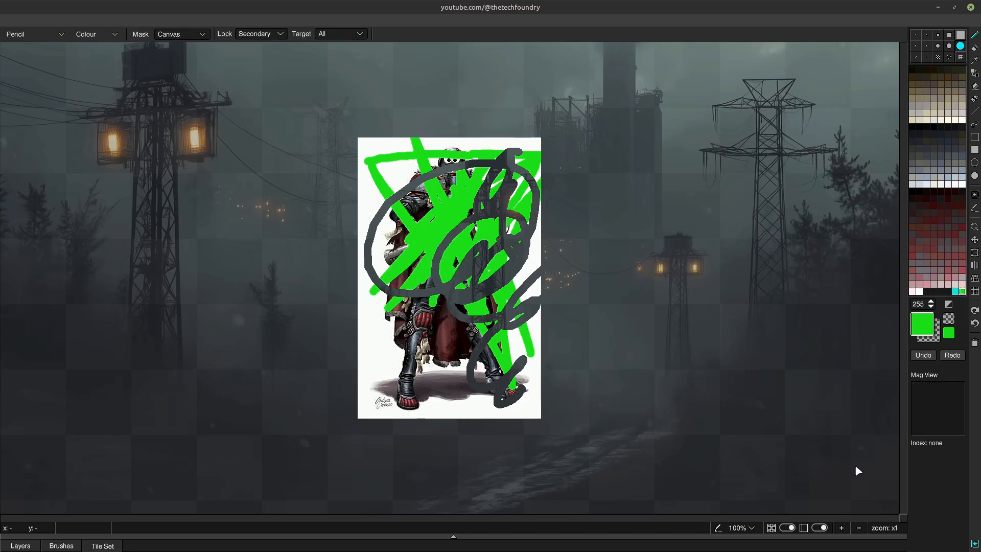
left_click(924, 357)
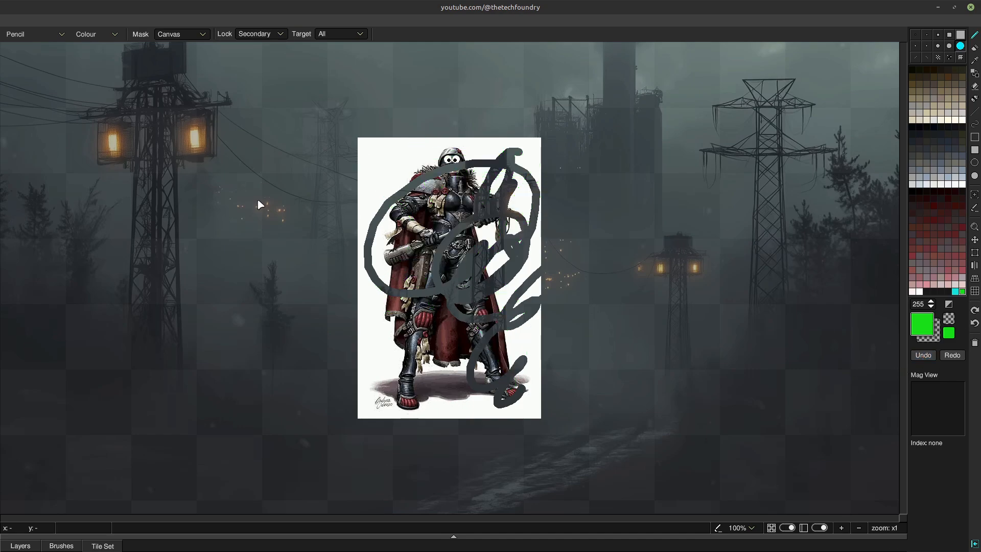
Set the canvas mask's Lock to None and its Target to Secondary
left_click(252, 36)
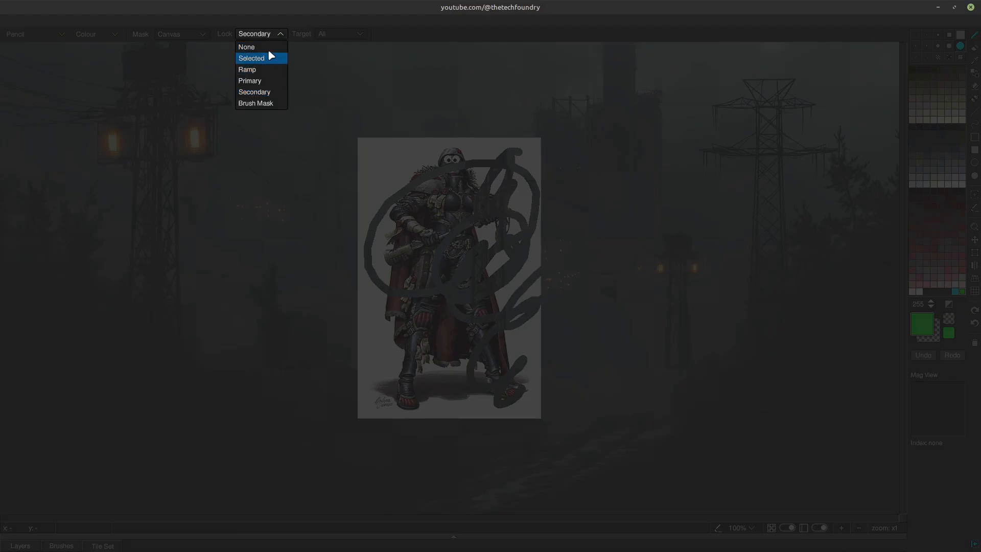
left_click(264, 50)
left_click(328, 35)
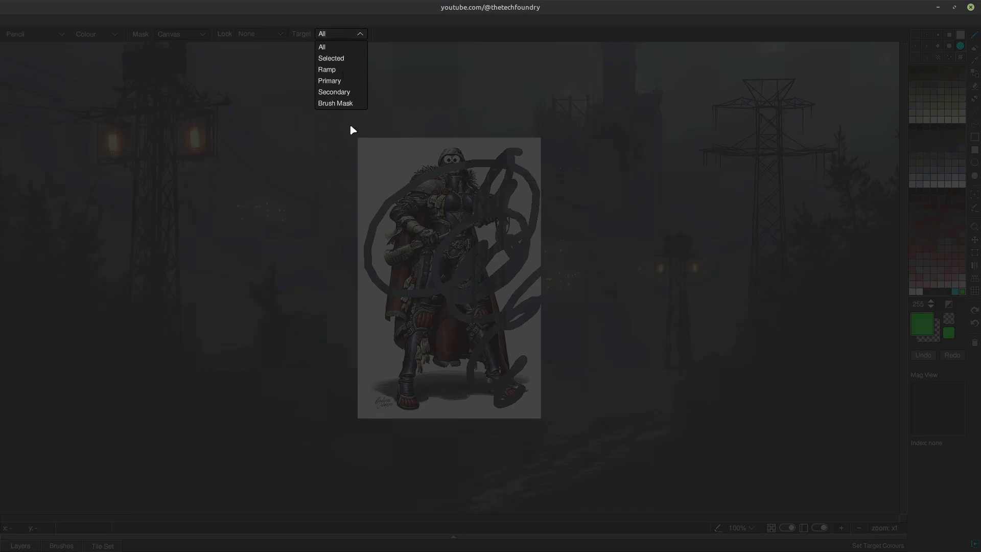
left_click(339, 100)
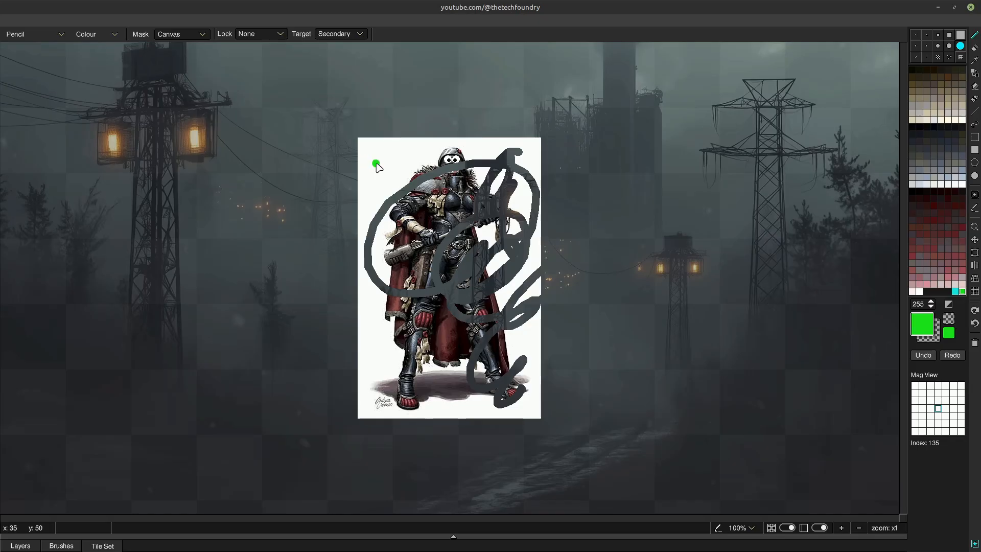
Paint green strokes across the transparent loops on the warrior, then undo both the green strokes and the loops
mouse_move(438, 166)
left_mouse_down()
mouse_move(492, 190)
mouse_move(555, 255)
mouse_move(417, 189)
mouse_move(360, 231)
left_mouse_up()
mouse_move(499, 234)
left_mouse_down()
mouse_move(527, 256)
mouse_move(389, 296)
mouse_move(508, 289)
mouse_move(568, 301)
mouse_move(569, 335)
mouse_move(591, 379)
mouse_move(583, 412)
left_mouse_up()
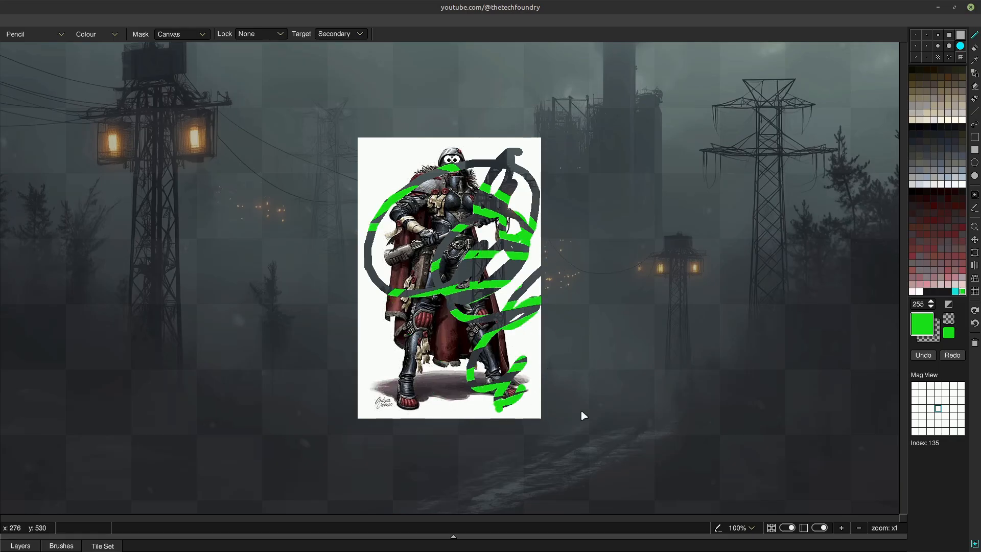
left_click(923, 355)
left_click(923, 355)
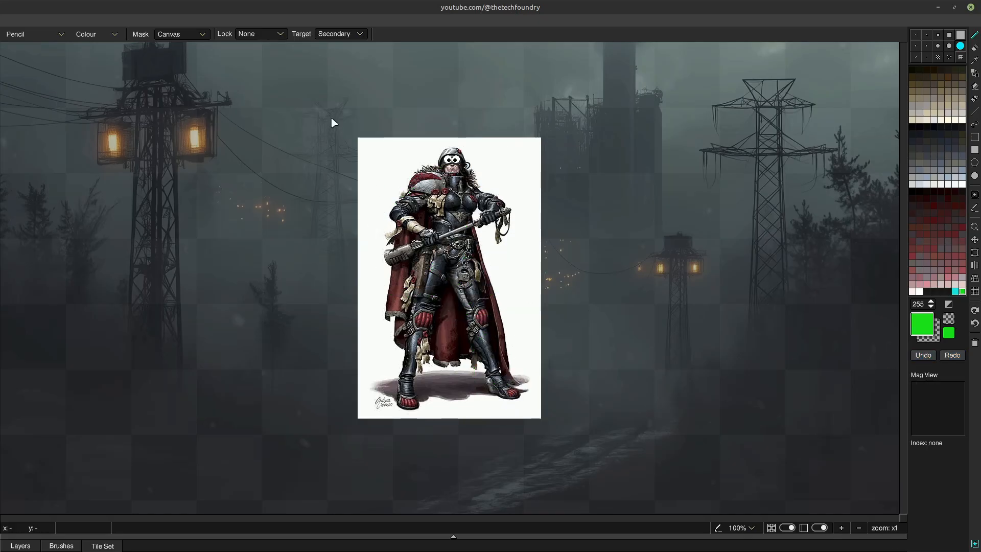
Select palette colours 136 to 247 and set the canvas mask's Target to All and its Lock to Selected
left_click(912, 192)
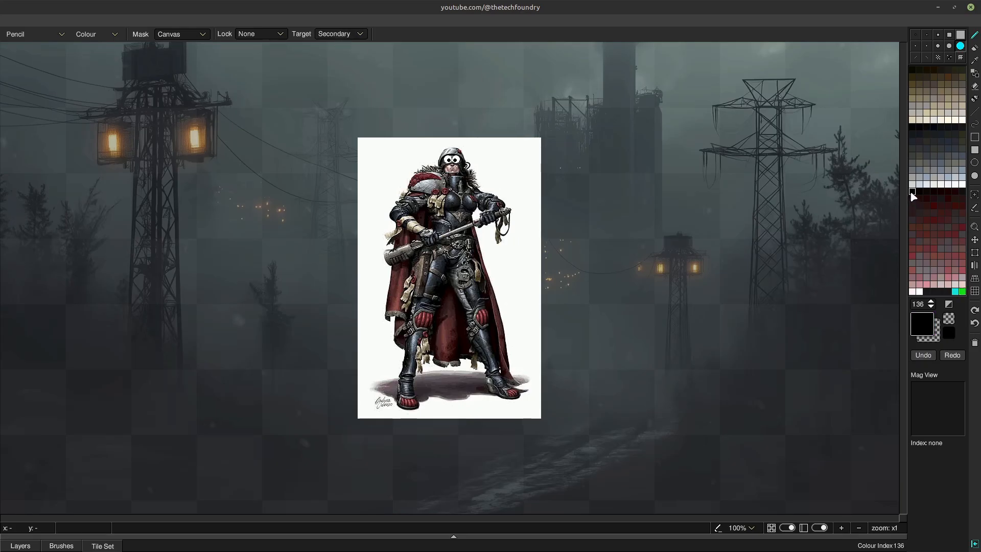
left_click(964, 286)
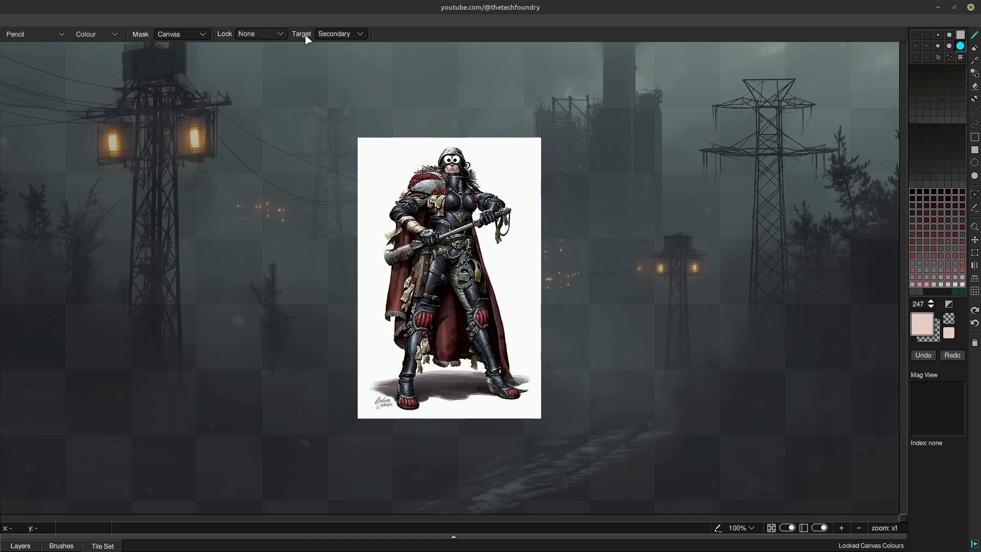
left_click(340, 34)
left_click(341, 48)
left_click(247, 35)
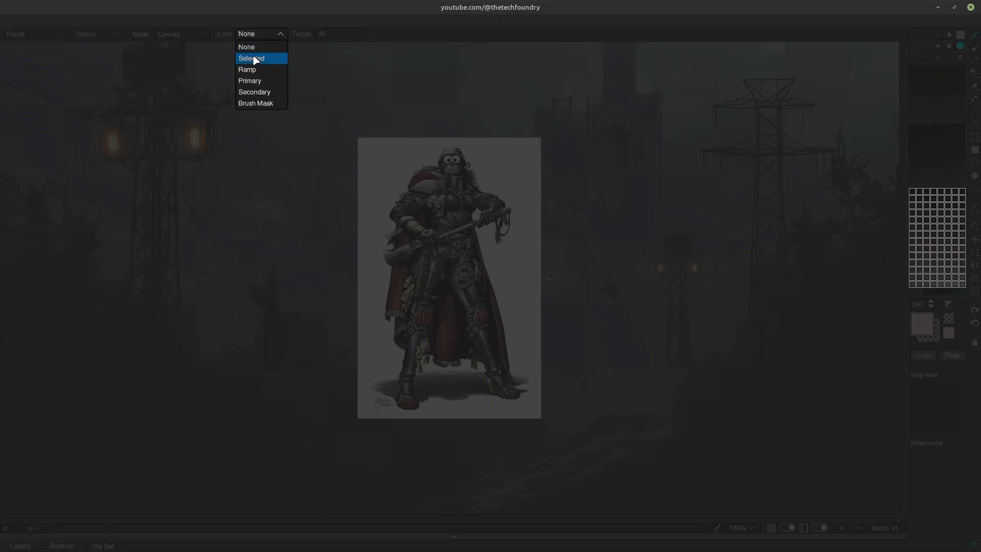
left_click(254, 58)
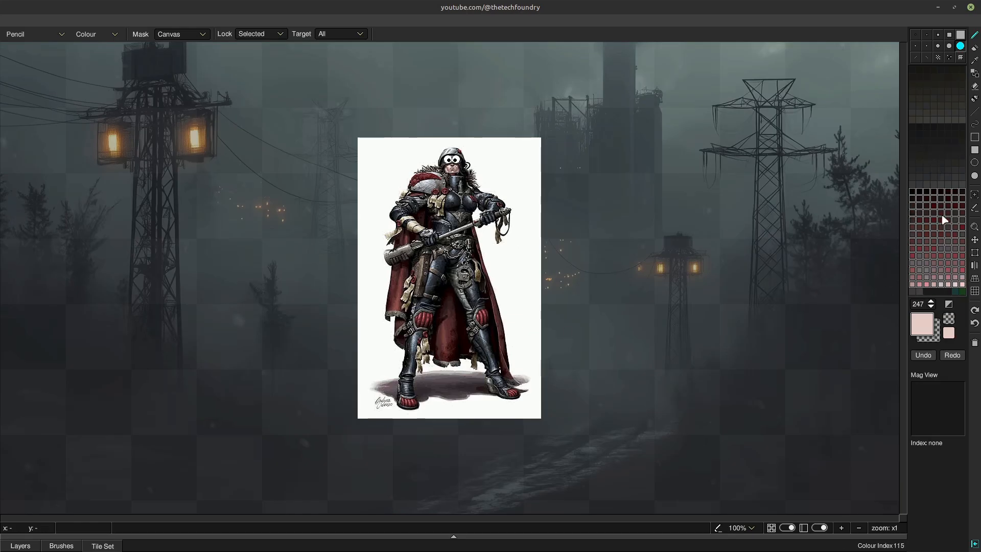
Paint with blue-grey colour 108 across the warrior's knees and legs to test the locked reds, then undo the strokes
left_click(949, 256)
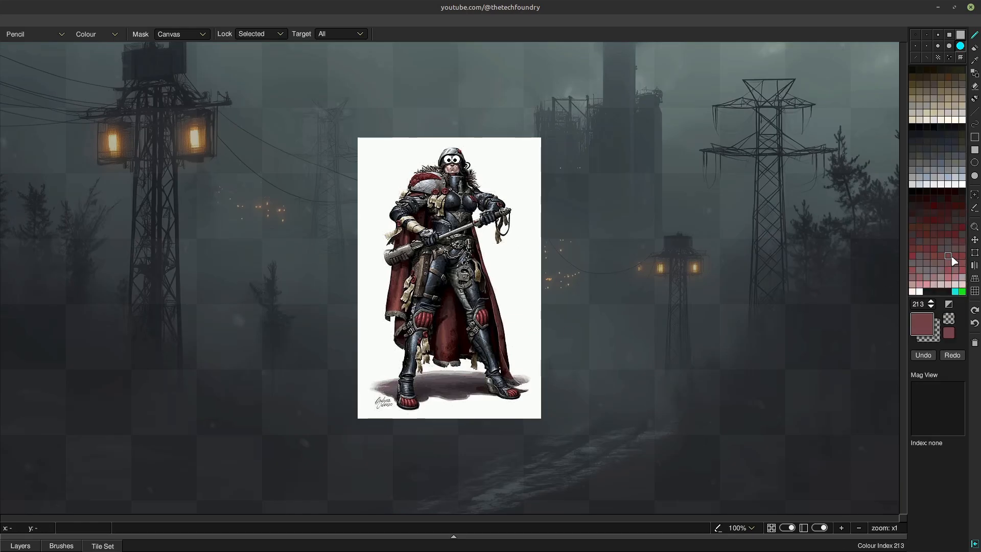
left_click(941, 163)
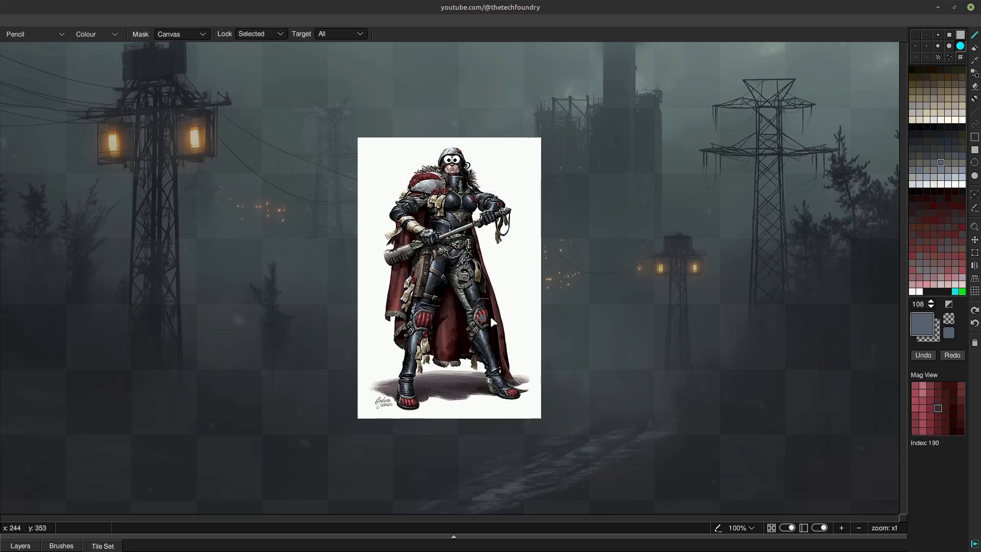
left_click_drag(372, 320, 518, 318)
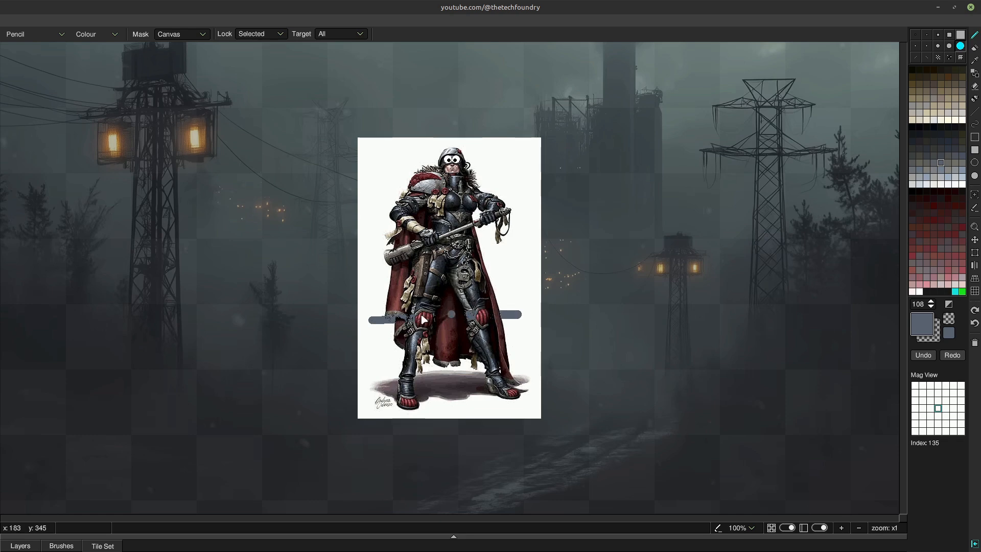
mouse_move(393, 317)
left_mouse_down()
mouse_move(513, 291)
mouse_move(395, 300)
mouse_move(494, 263)
mouse_move(374, 276)
mouse_move(510, 211)
mouse_move(465, 205)
mouse_move(462, 177)
mouse_move(476, 158)
mouse_move(468, 147)
mouse_move(440, 161)
mouse_move(478, 182)
mouse_move(471, 189)
mouse_move(526, 186)
mouse_move(515, 218)
mouse_move(411, 321)
mouse_move(346, 357)
mouse_move(457, 345)
mouse_move(473, 357)
mouse_move(536, 363)
mouse_move(388, 432)
mouse_move(515, 418)
left_mouse_up()
left_click(925, 355)
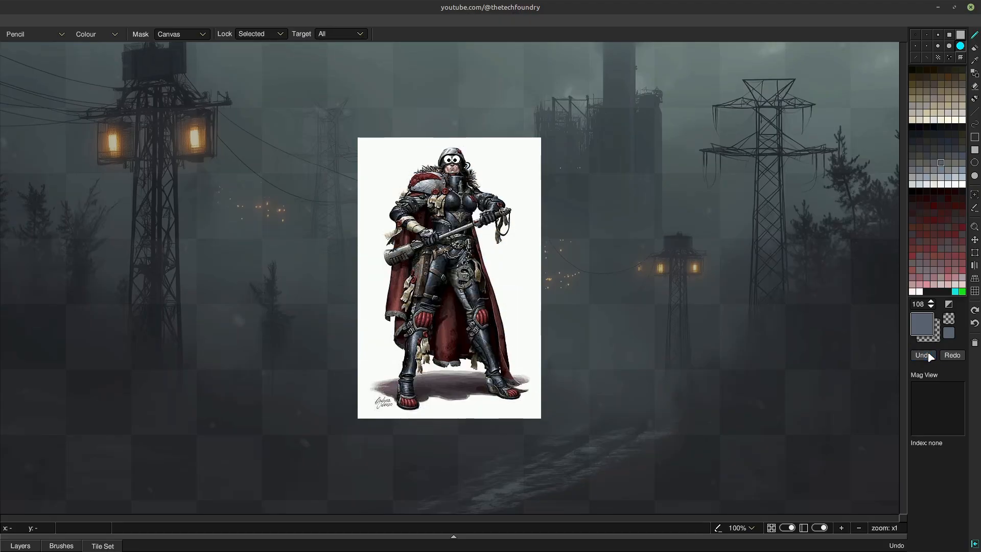
Set the canvas mask's Lock to None and keep its Target on All
left_click(260, 34)
left_click(249, 47)
left_click(329, 33)
left_click(342, 45)
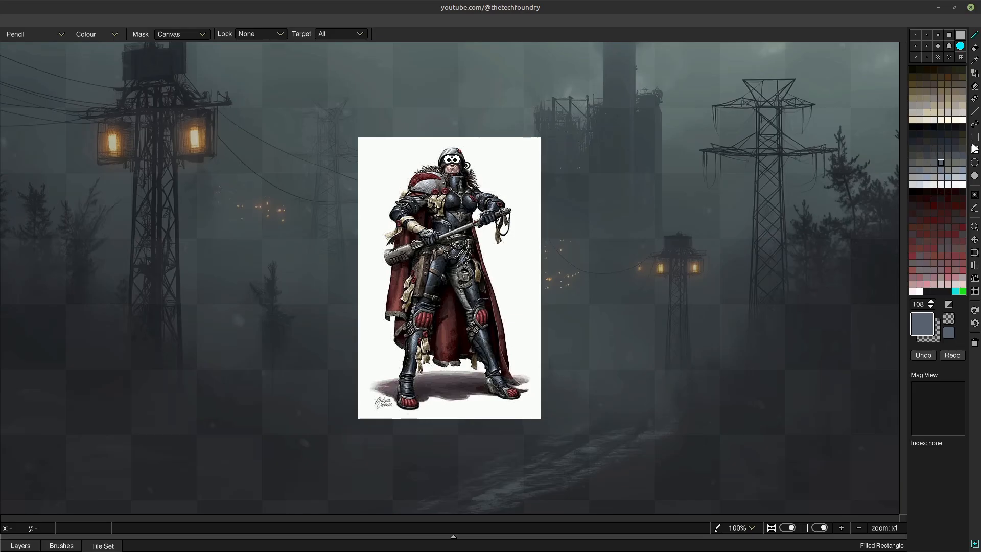
Select palette colours 8 to 63 and set the canvas mask's Target to Selected
left_click(963, 120)
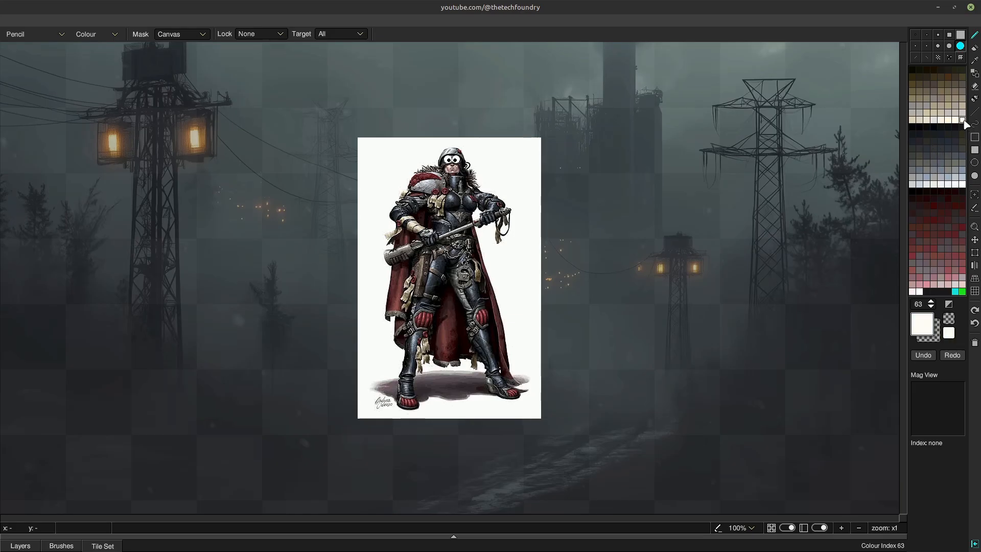
left_click(916, 82)
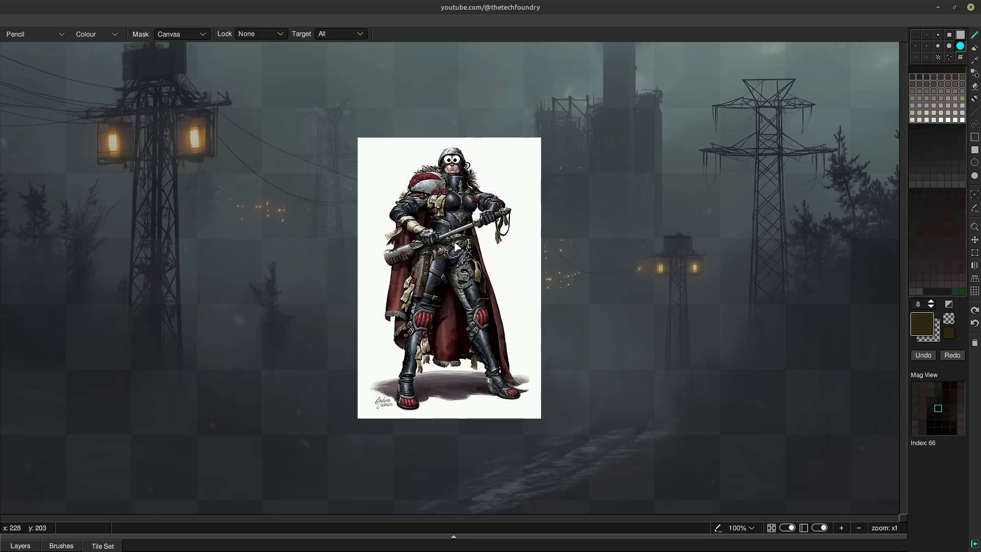
left_click(337, 33)
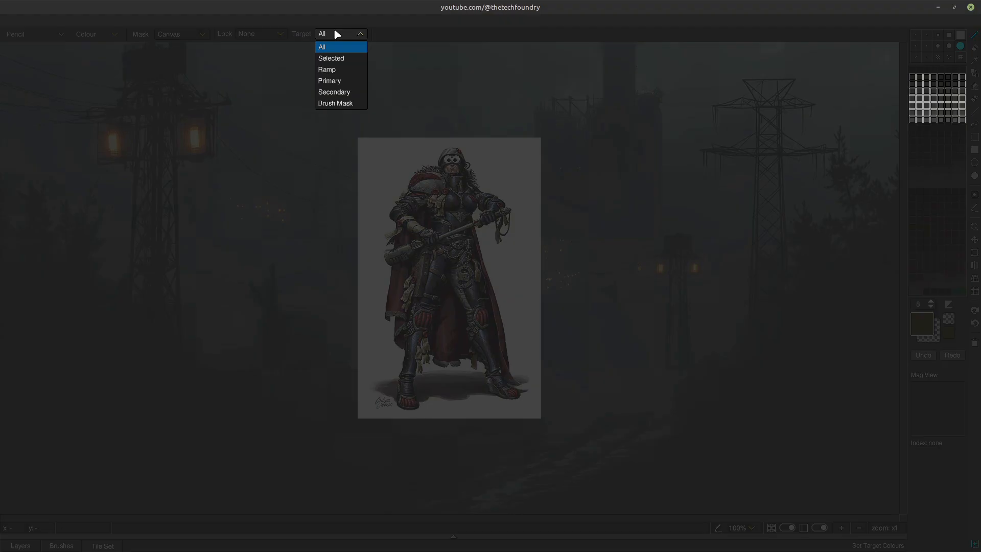
left_click(340, 60)
Paint with green colour 255 over the warrior's torso, arms, cloak and legs to test the targeted colours, then undo the strokes
left_click(935, 257)
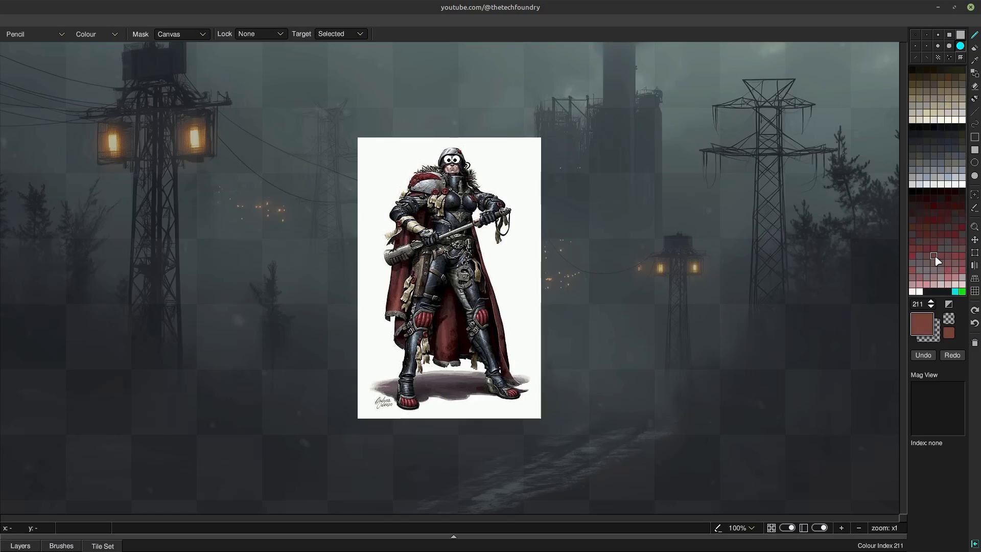
left_click(957, 291)
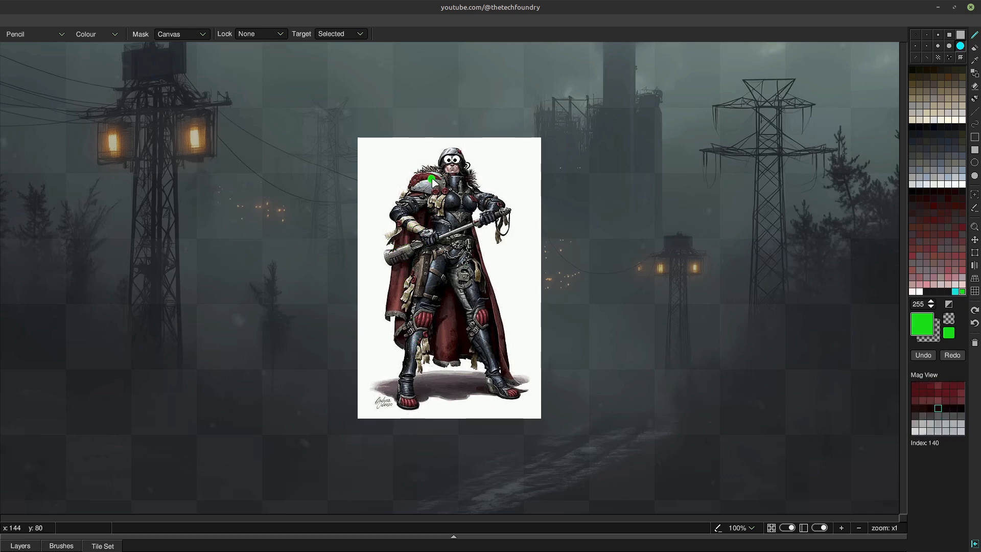
mouse_move(438, 202)
left_mouse_down()
mouse_move(444, 236)
mouse_move(449, 201)
mouse_move(405, 254)
mouse_move(414, 246)
mouse_move(424, 264)
mouse_move(417, 321)
left_mouse_up()
mouse_move(407, 306)
left_mouse_down()
mouse_move(412, 363)
mouse_move(423, 346)
mouse_move(427, 365)
mouse_move(451, 259)
mouse_move(488, 318)
mouse_move(478, 289)
mouse_move(484, 298)
mouse_move(483, 378)
mouse_move(458, 350)
left_mouse_up()
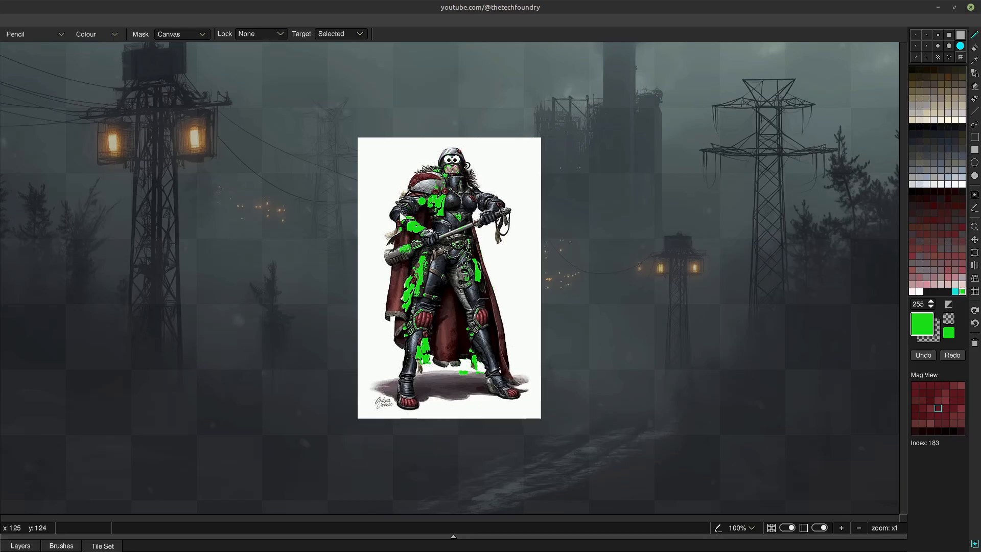
mouse_move(511, 210)
left_mouse_down()
mouse_move(464, 249)
mouse_move(447, 304)
left_mouse_up()
left_click_drag(493, 364, 491, 386)
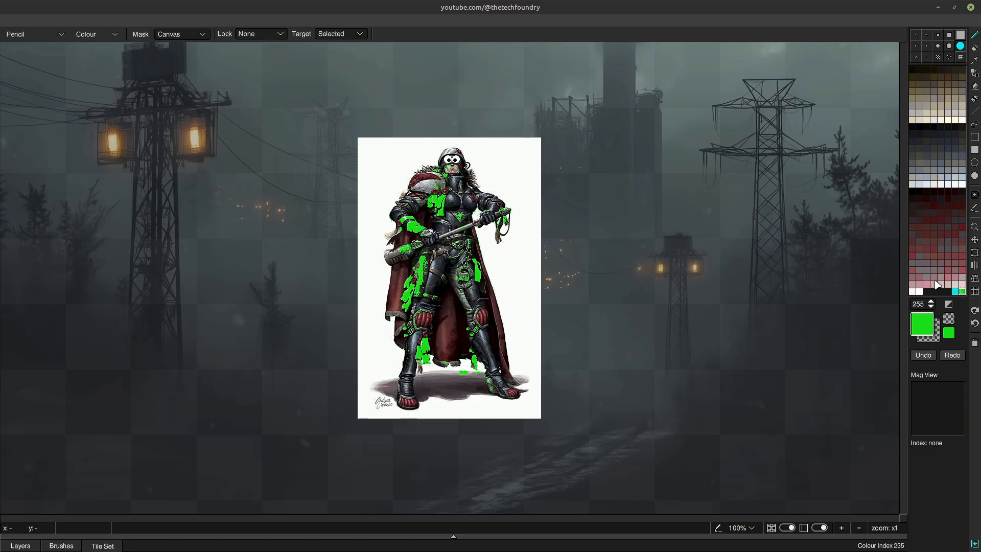
left_click(922, 356)
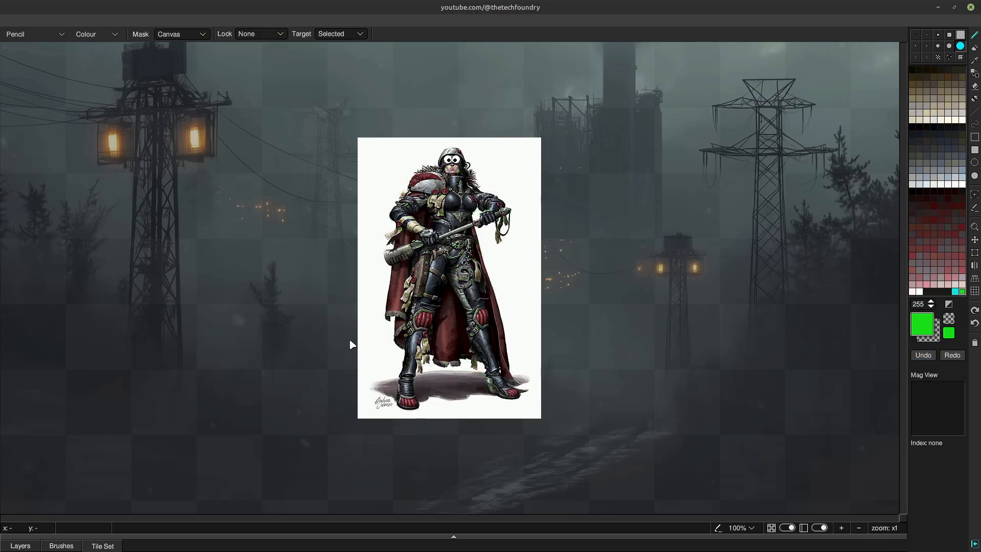
left_click(281, 36)
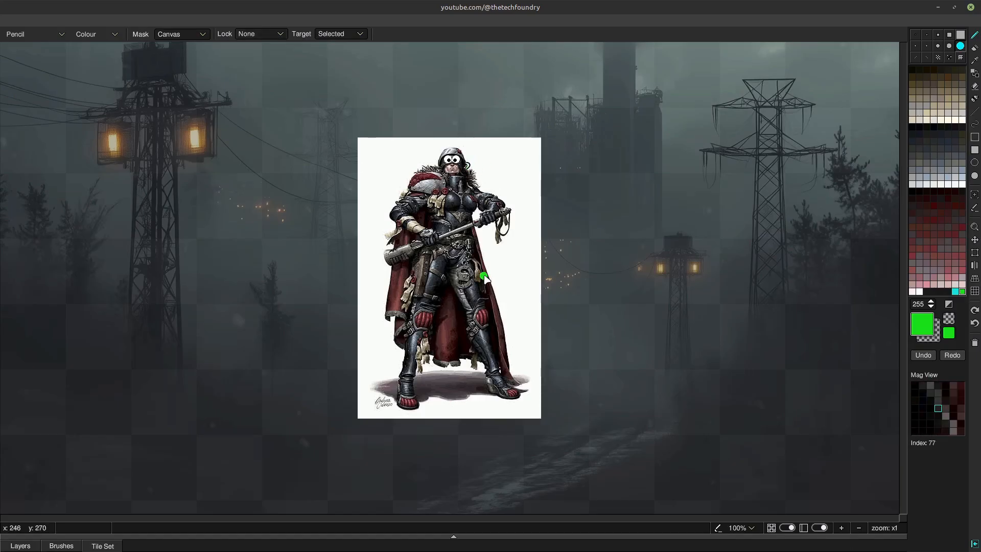
left_click(492, 271)
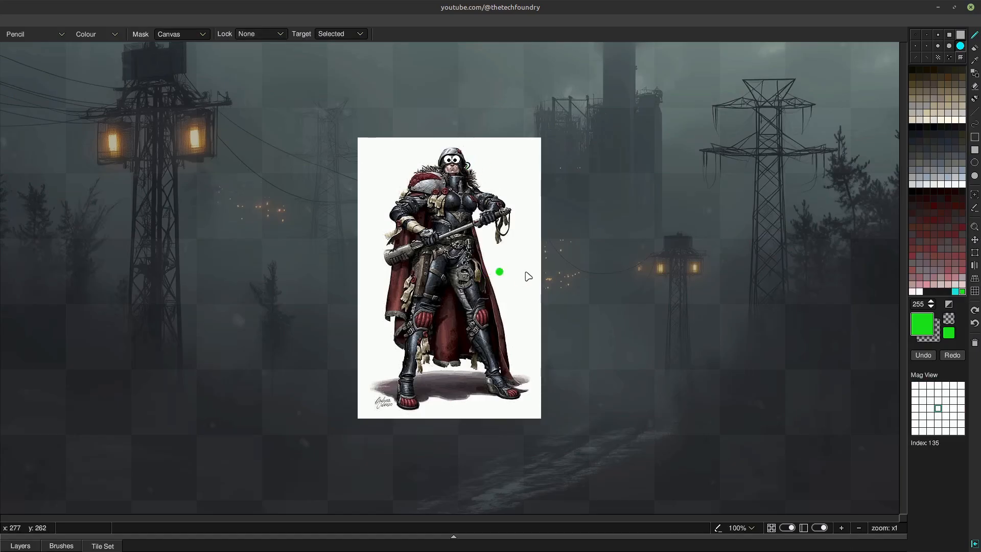
left_click(327, 34)
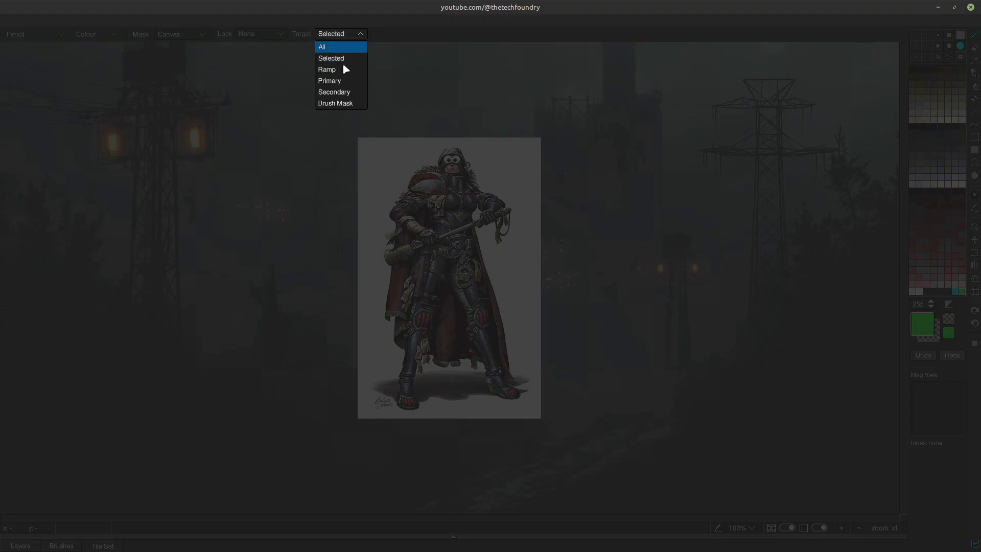
left_click(336, 32)
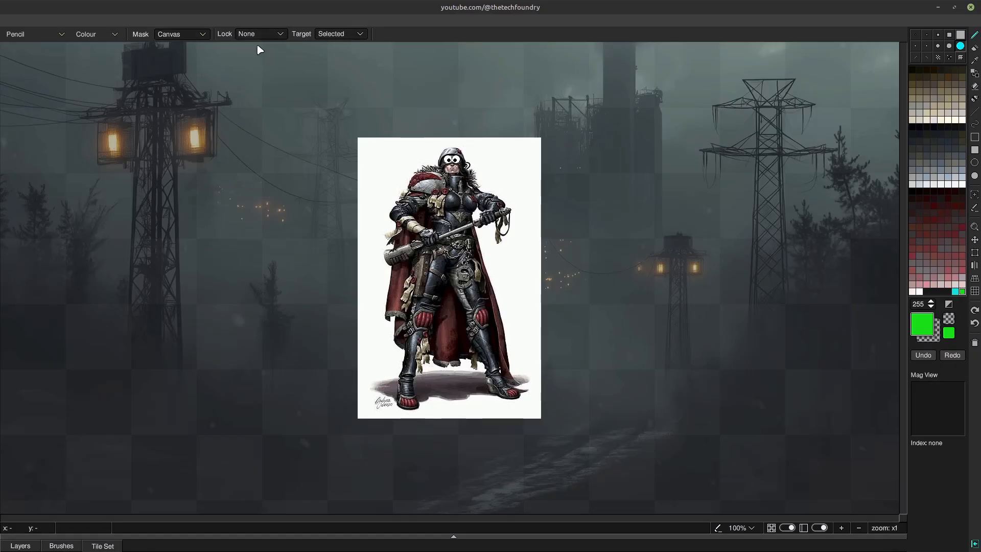
Review the Area and Brush mask options, including the Brush mask's colour choices, and return the mask to Canvas
left_click(197, 33)
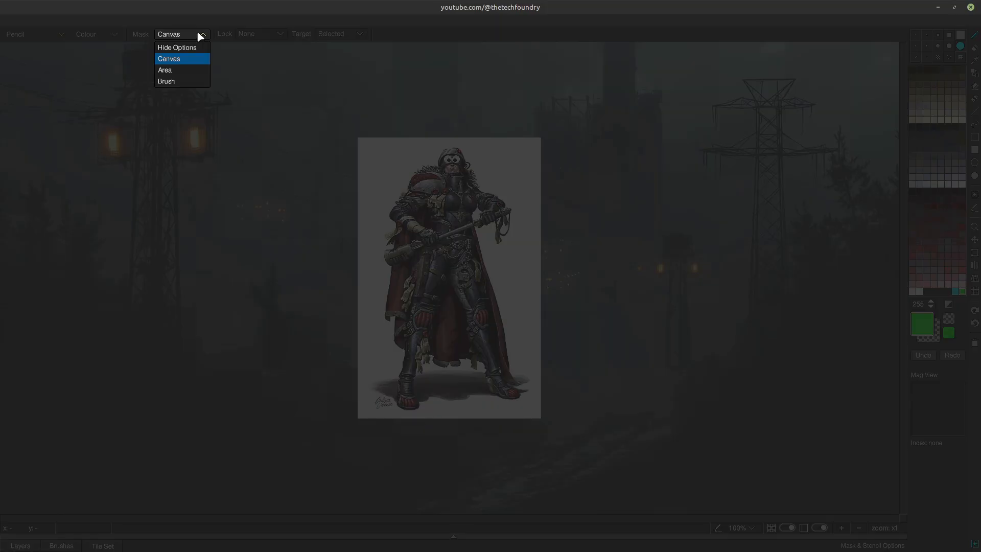
left_click(169, 70)
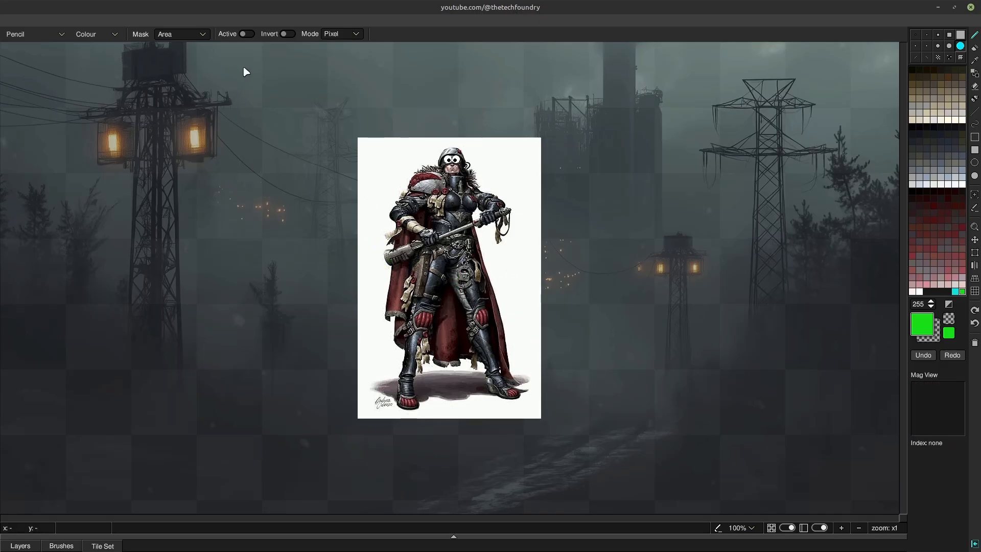
left_click(196, 37)
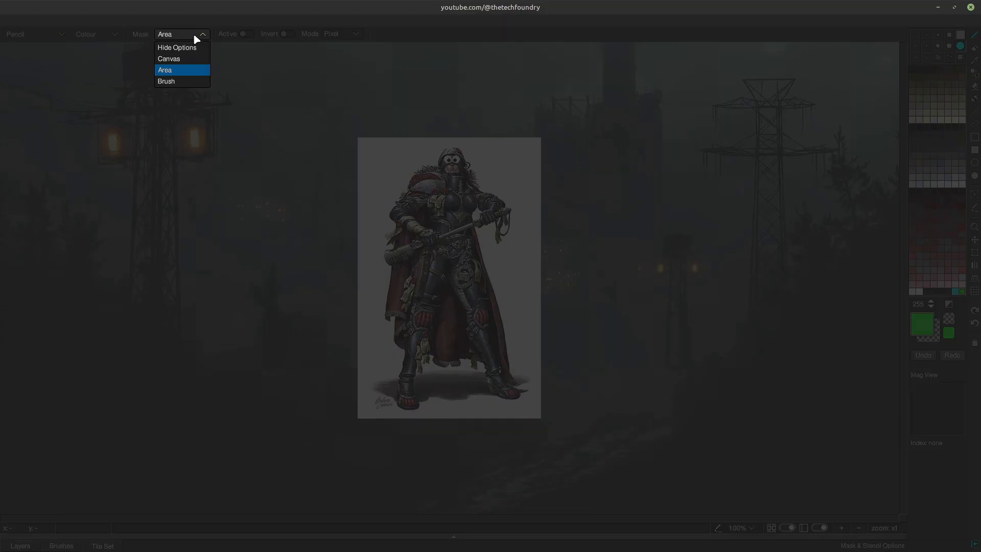
left_click(167, 82)
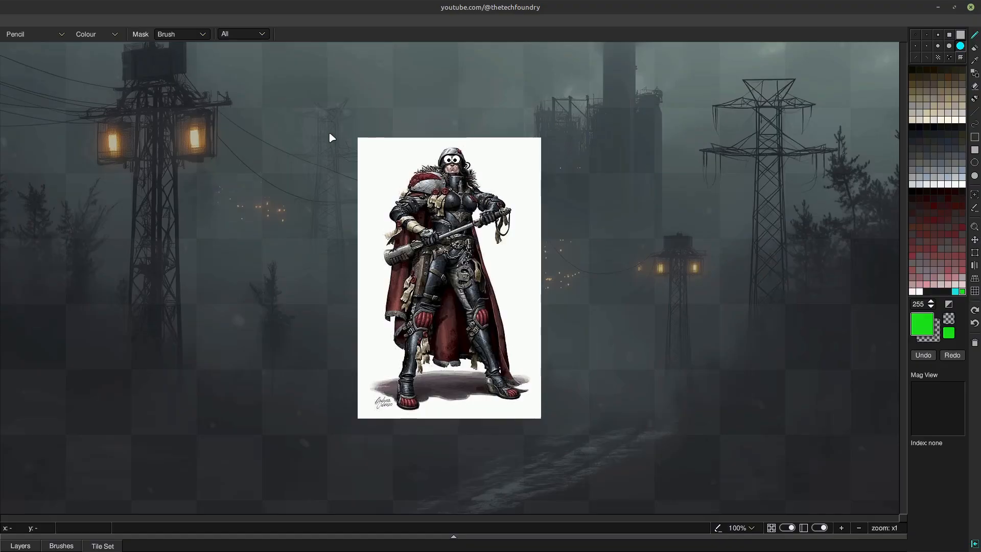
left_click(238, 34)
left_click(238, 33)
left_click(182, 34)
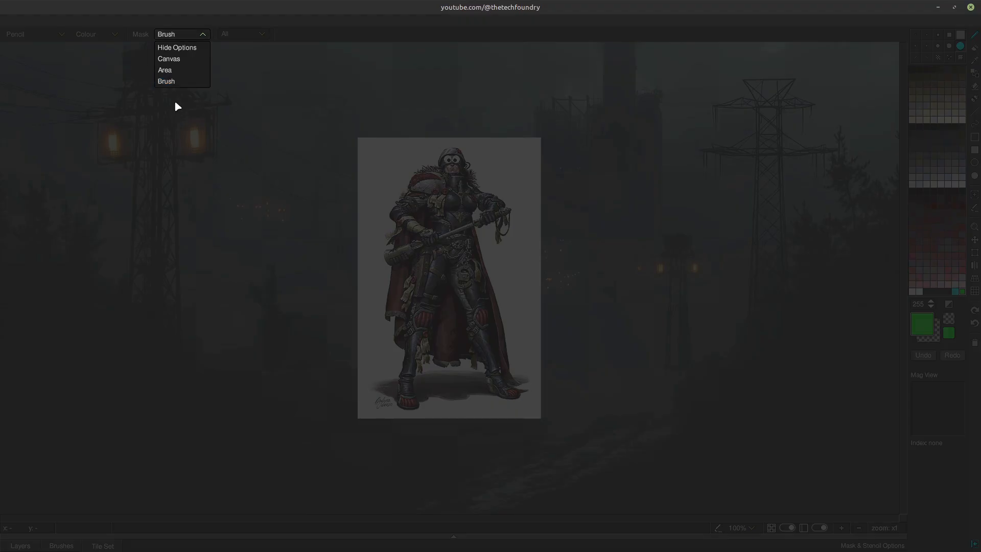
left_click(174, 60)
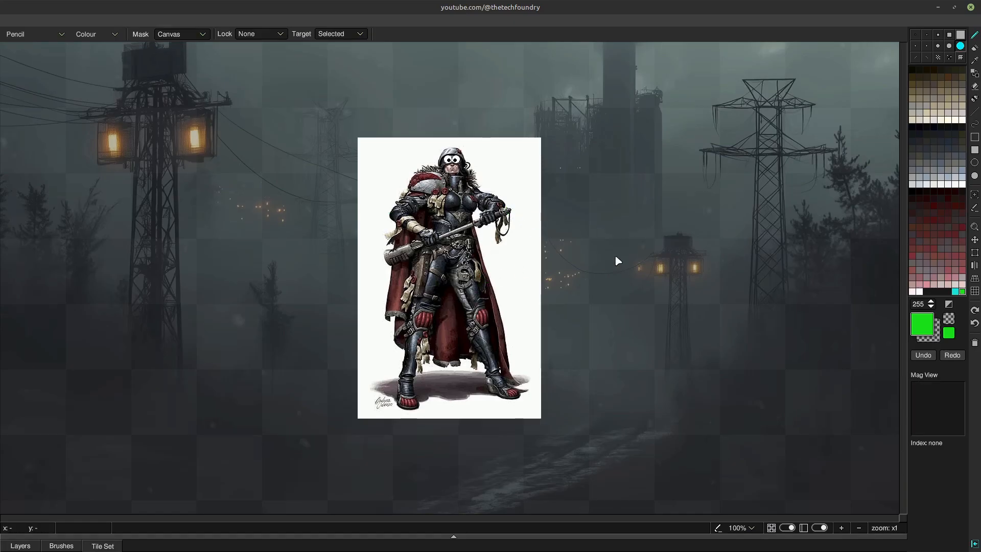
Try the Matte paint mode for the Pencil, and switch the mode to Shade
left_click(112, 35)
left_click(85, 59)
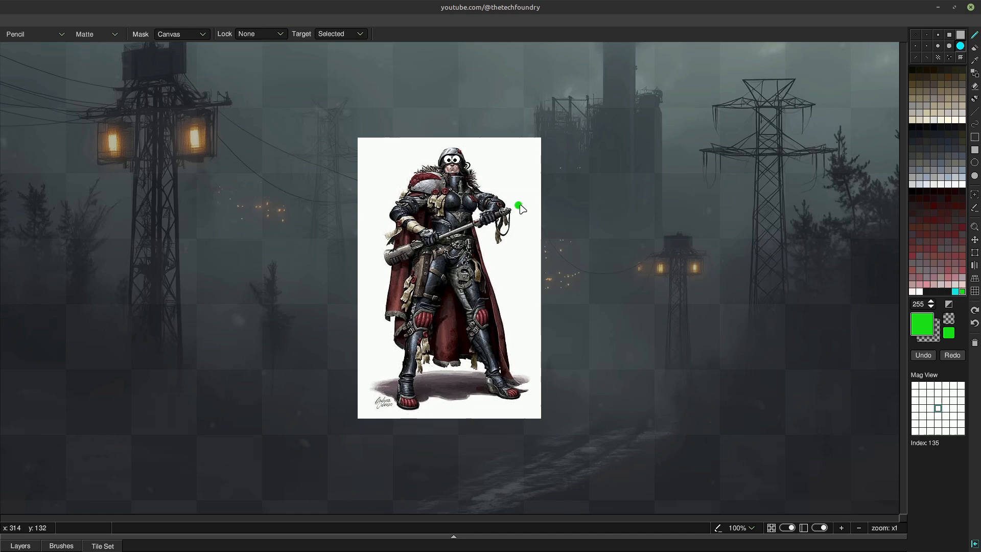
left_click(106, 32)
left_click(92, 74)
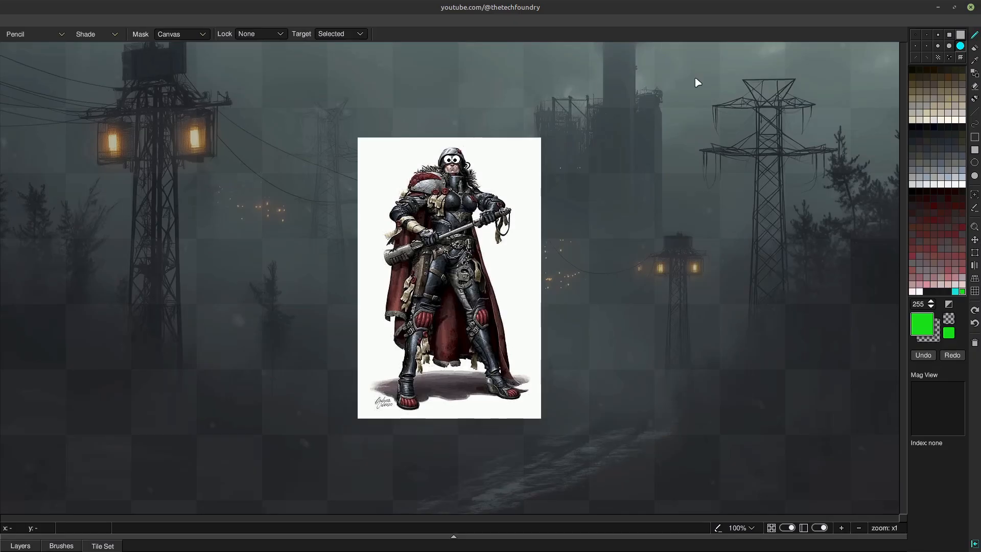
Show the Shade & Tint settings and select palette colours 136 to 247
left_click(975, 543)
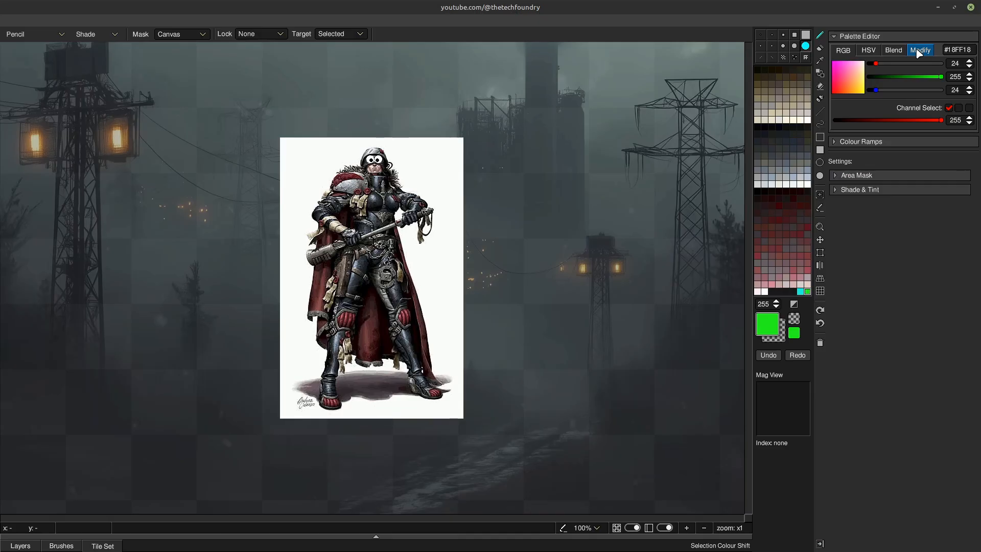
left_click(861, 190)
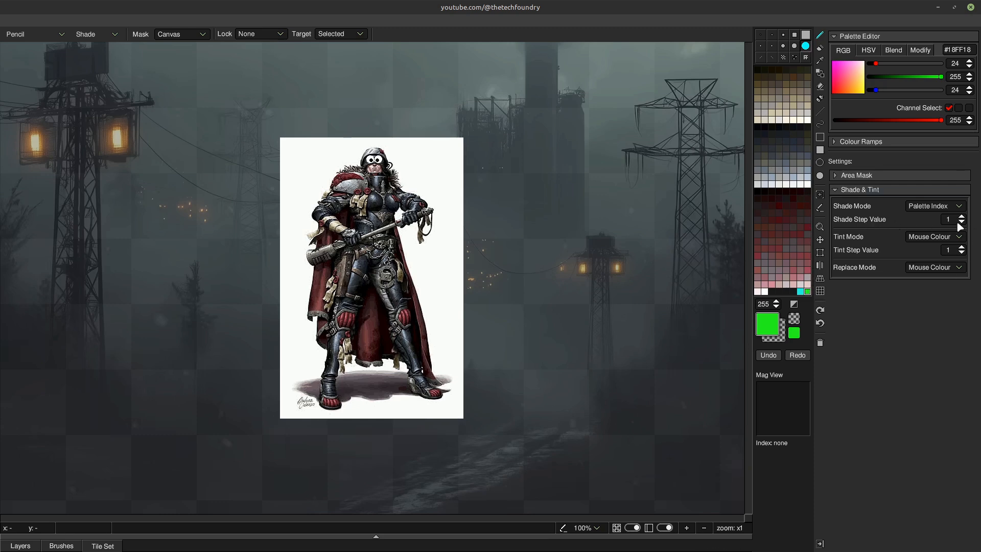
left_click(758, 191)
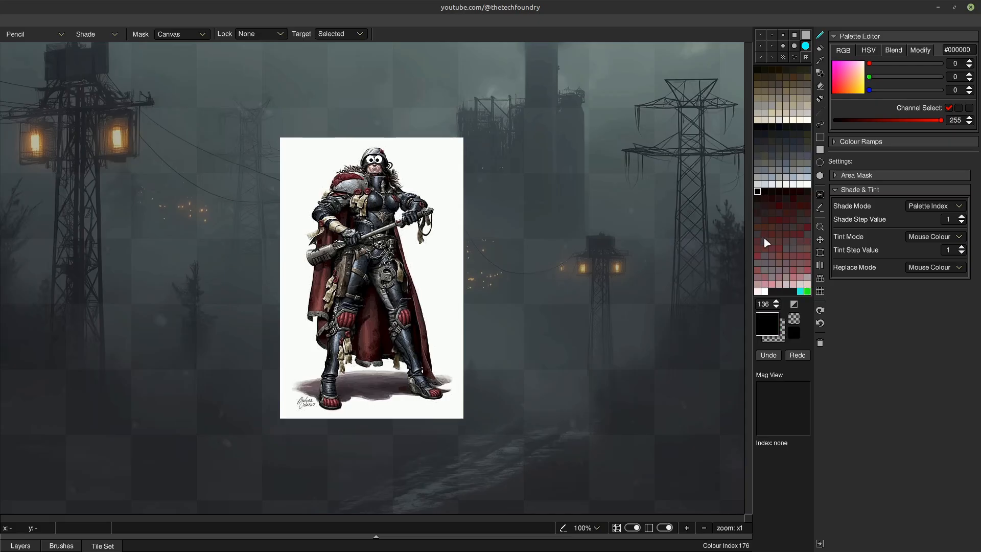
left_click(808, 288, "shift")
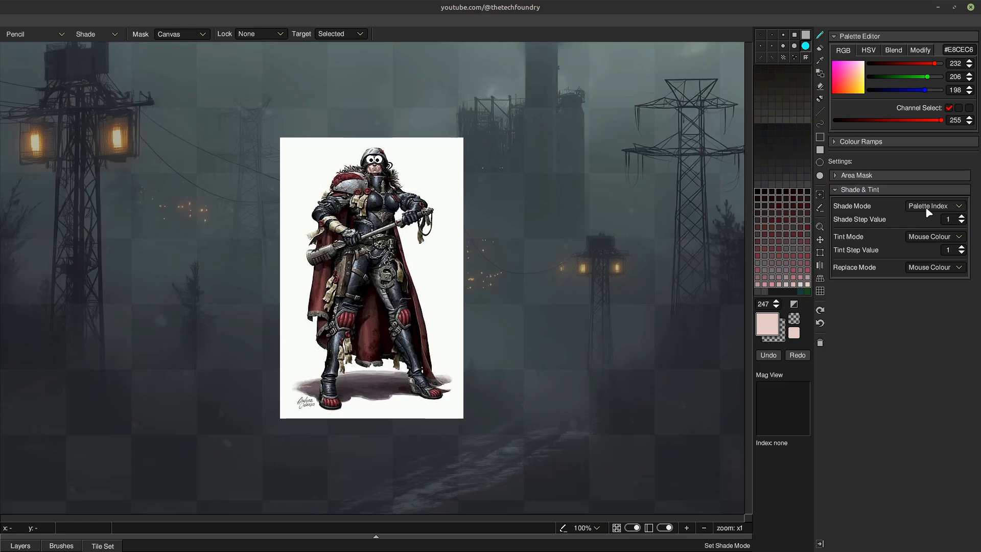
Set the Shade Step Value to 16 and the Shade Mode to Selection Index
left_click(962, 217)
left_click(962, 217)
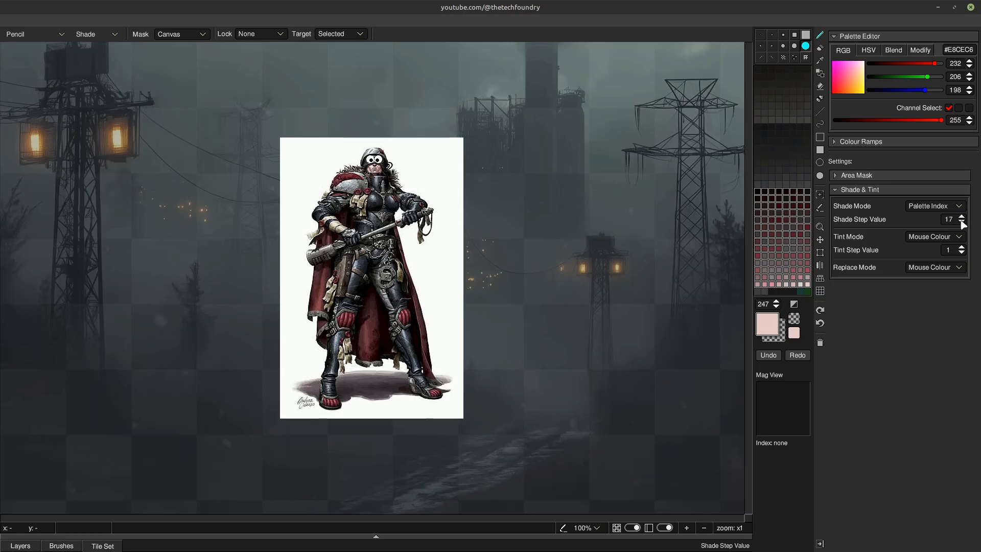
left_click(929, 207)
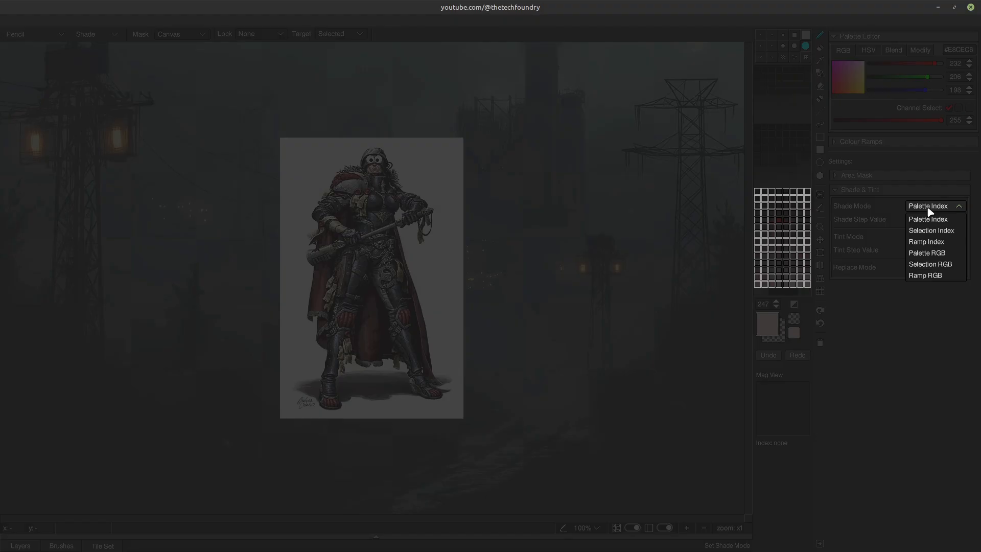
left_click(932, 231)
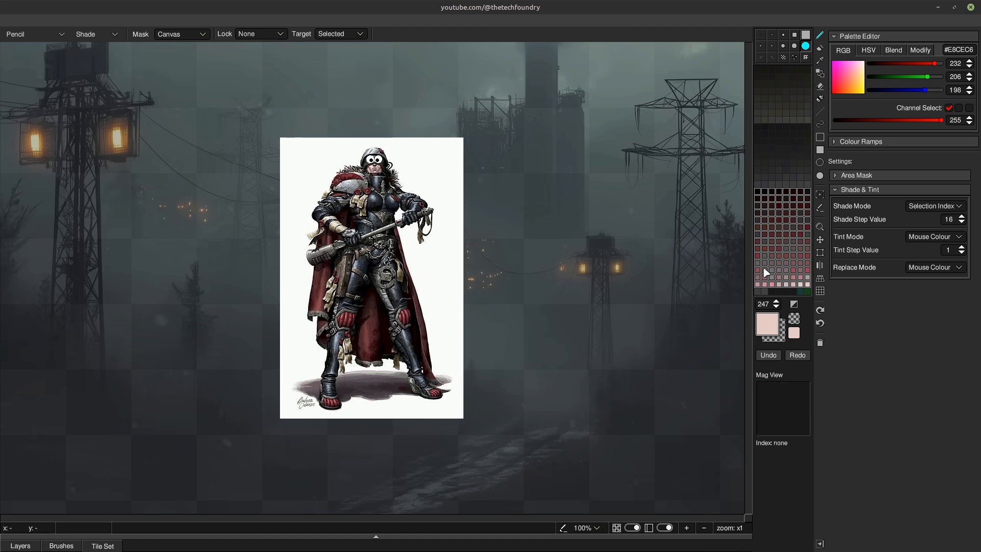
Pick green colour 255, reselect palette colours 136 to 247, and set the Shade Step Value to 32
left_click(779, 248)
left_click(807, 292)
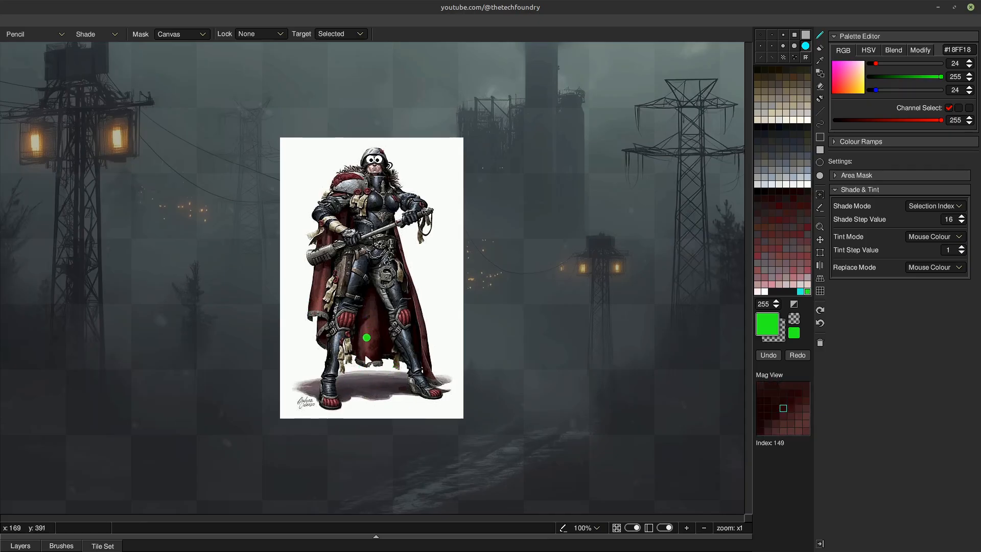
left_click(757, 191)
left_click(809, 288)
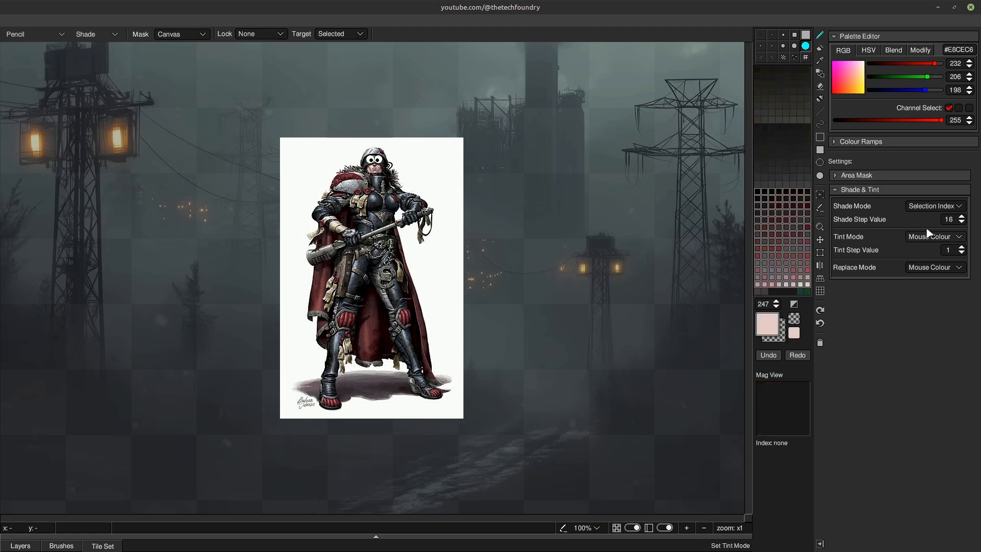
left_click(926, 235)
left_click(925, 237)
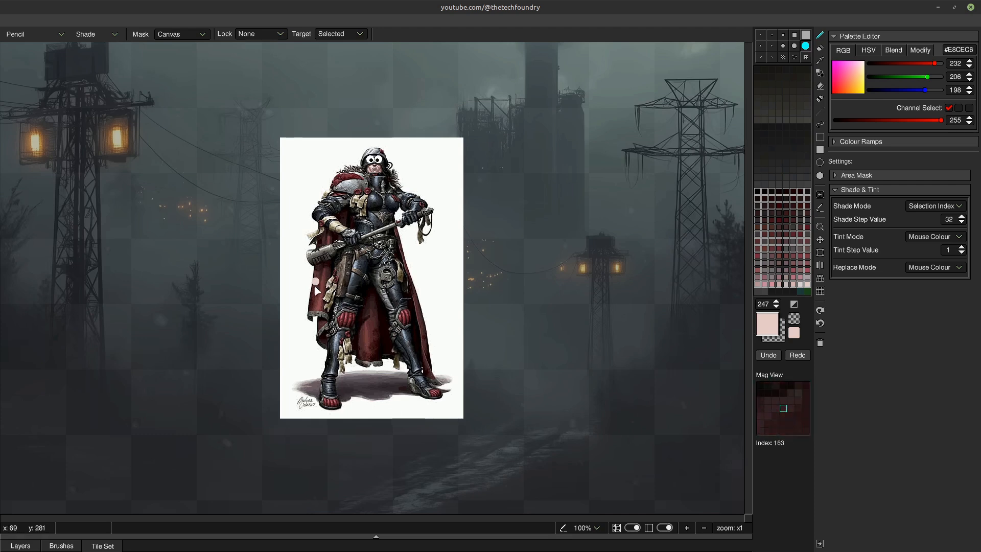
Collapse the Palette Editor, set the Shade Mode to Palette RGB, and pick white colour 249
left_click(794, 227)
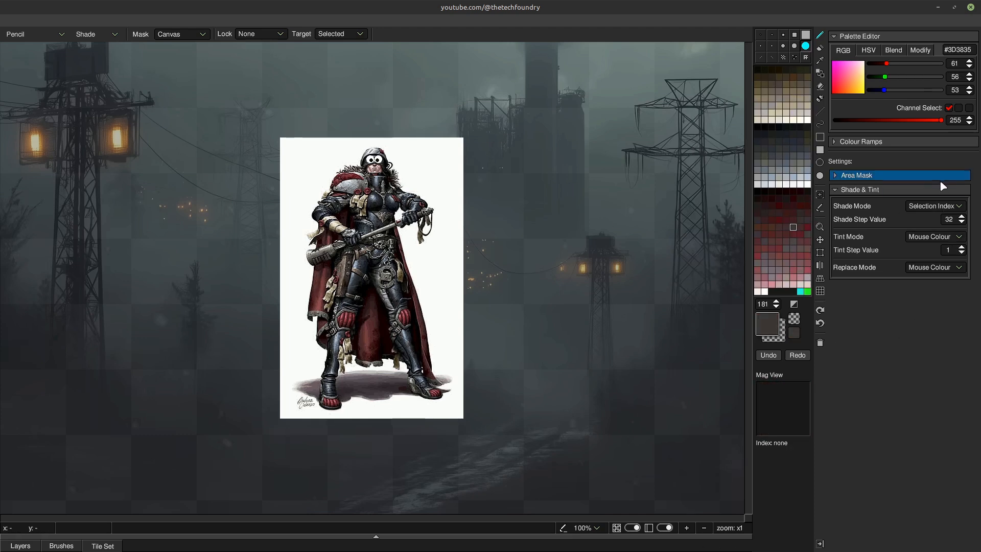
left_click(899, 36)
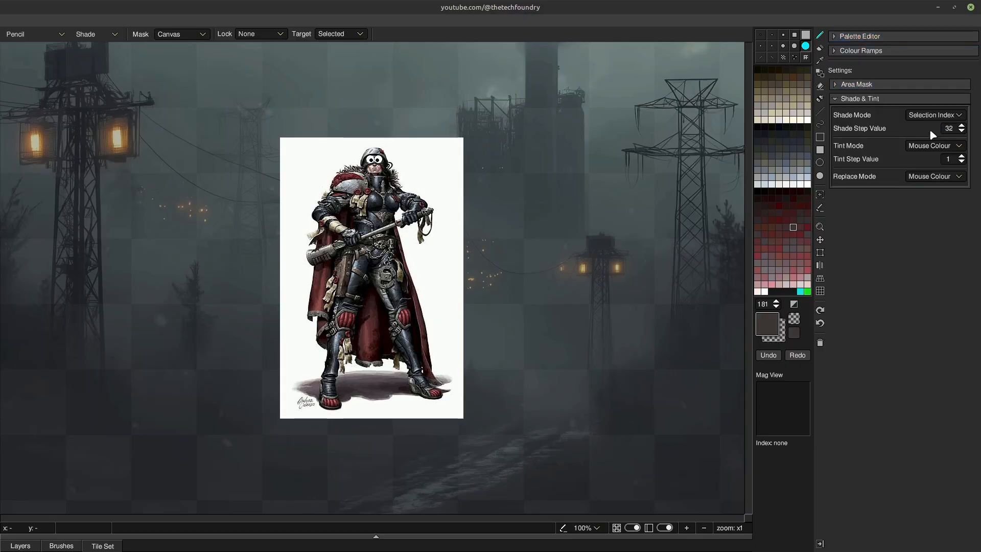
left_click(939, 116)
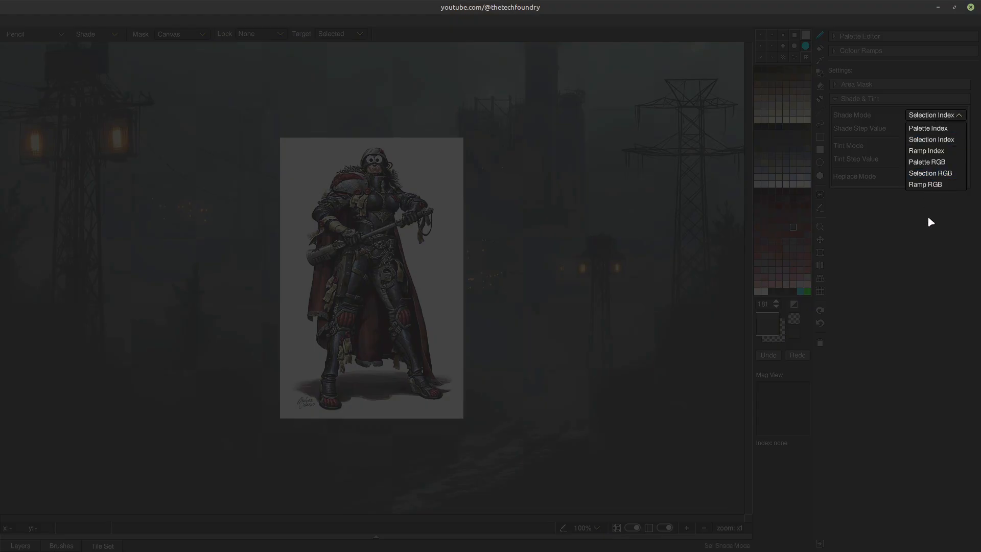
left_click(933, 163)
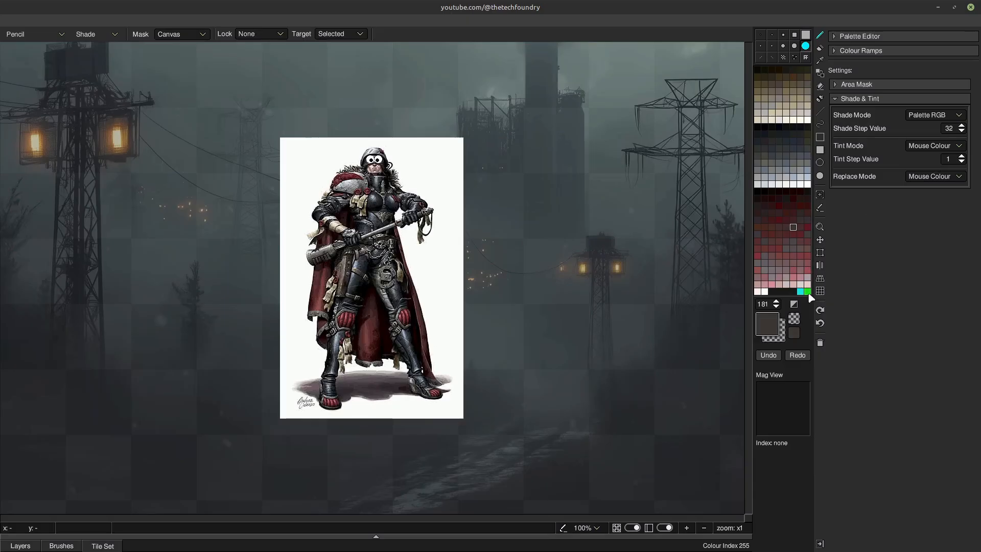
left_click(766, 292)
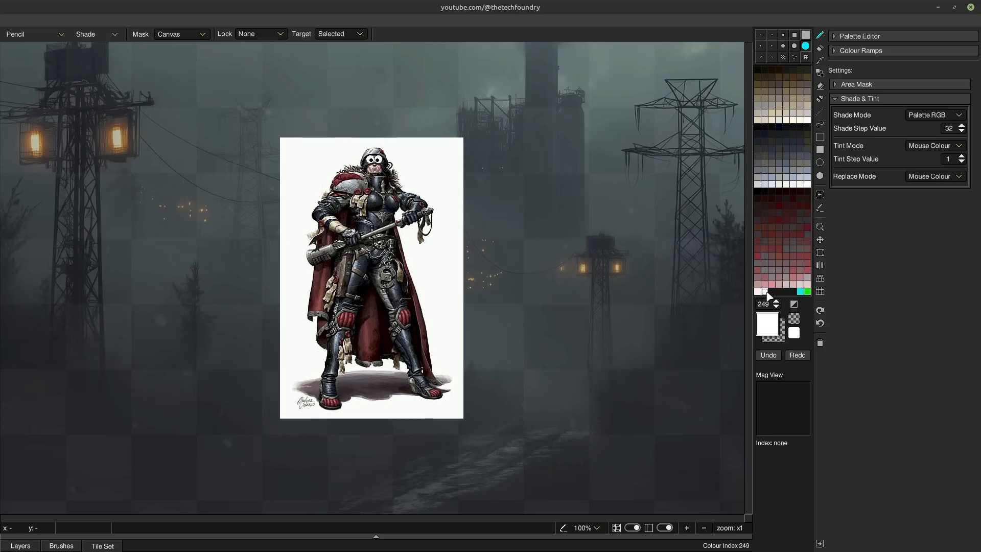
Select palette colours 0 to 249, and set the Shade Mode to Selection RGB with All as the Target
left_click(757, 70)
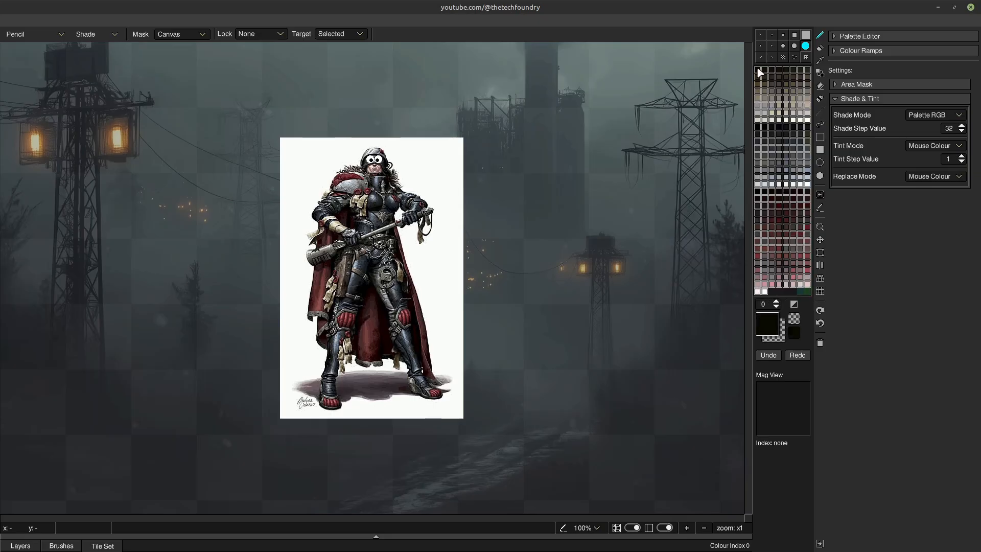
left_click(935, 115)
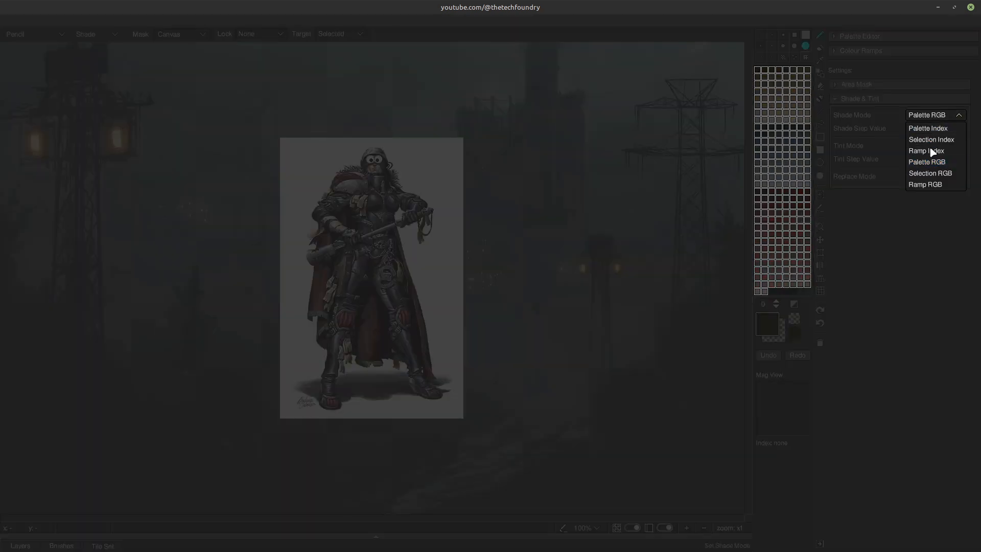
left_click(931, 179)
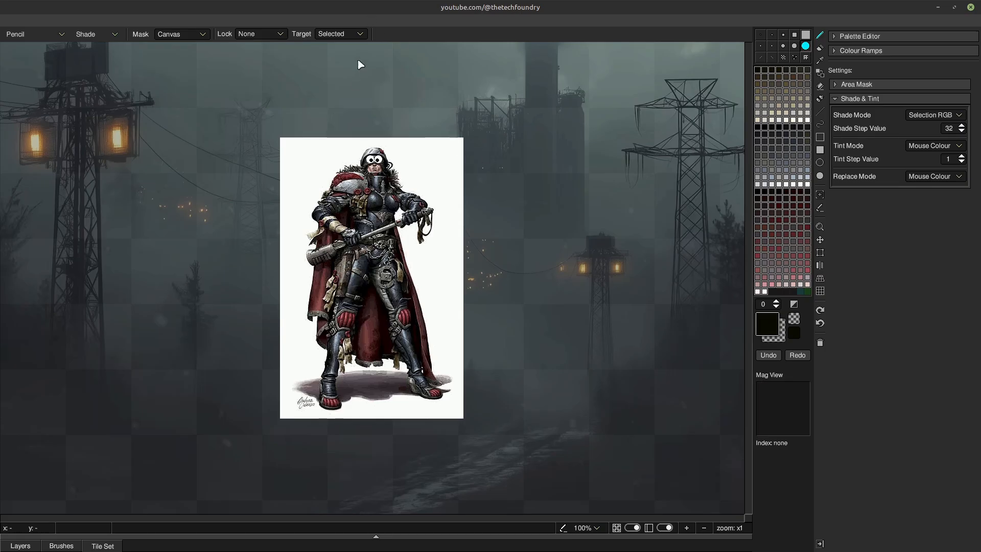
left_click(340, 35)
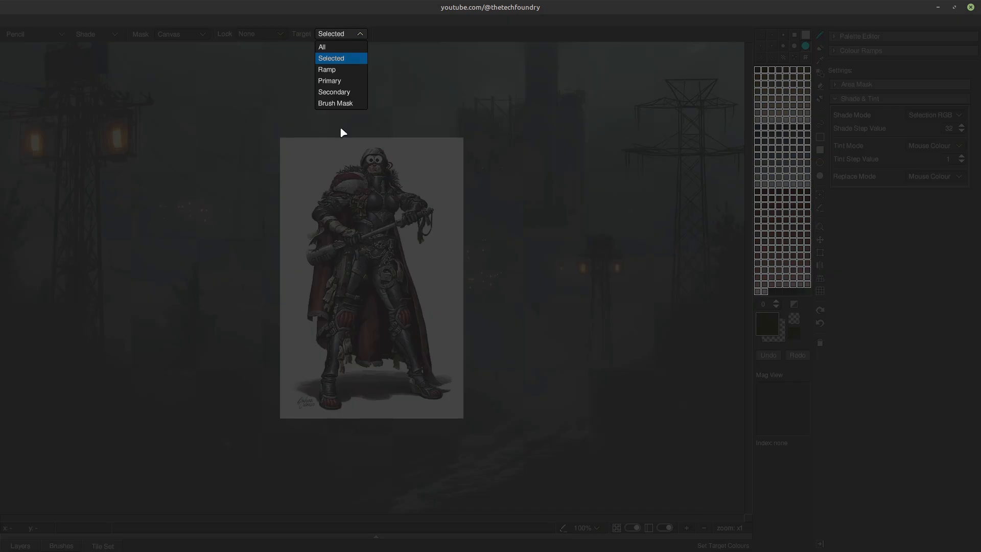
left_click(333, 47)
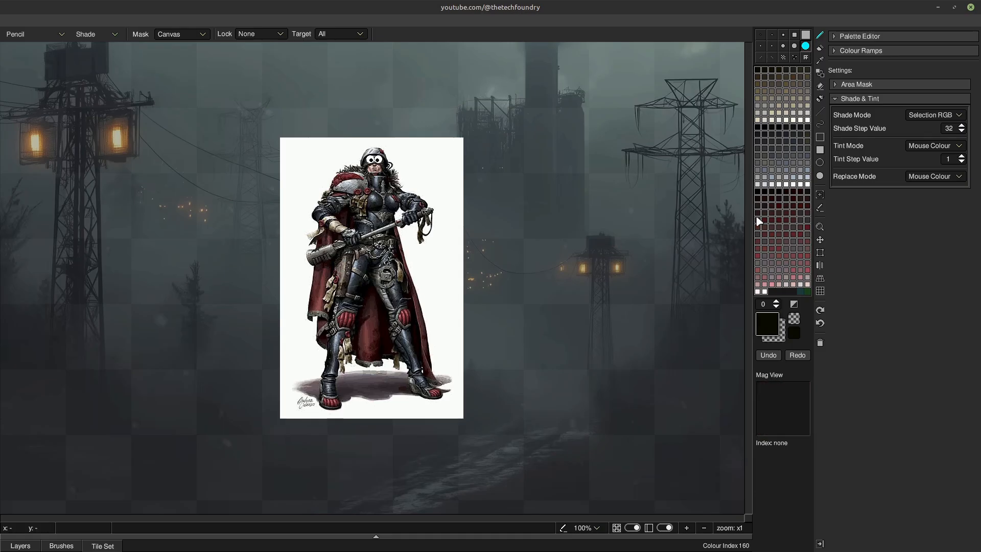
Paint test shading strokes on the white background on both sides of the warrior, and undo them all
mouse_move(312, 168)
left_mouse_down()
mouse_move(300, 252)
mouse_move(317, 275)
left_mouse_up()
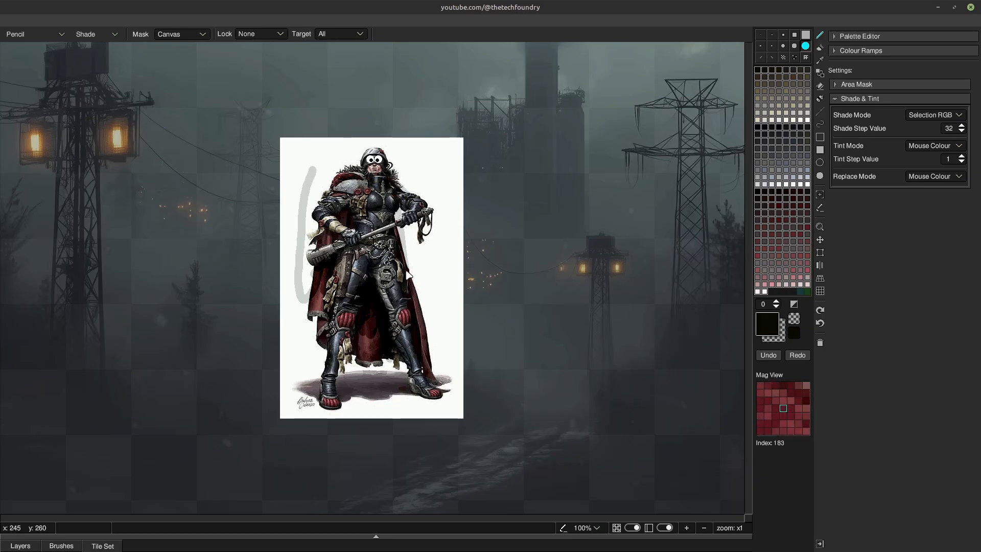
mouse_move(420, 304)
left_mouse_down()
mouse_move(453, 206)
mouse_move(444, 160)
mouse_move(449, 321)
mouse_move(414, 255)
mouse_move(438, 257)
mouse_move(462, 211)
mouse_move(433, 157)
mouse_move(414, 152)
mouse_move(429, 194)
mouse_move(406, 169)
mouse_move(422, 170)
mouse_move(455, 141)
mouse_move(446, 178)
mouse_move(458, 294)
mouse_move(424, 245)
mouse_move(438, 348)
mouse_move(448, 343)
mouse_move(432, 236)
mouse_move(429, 296)
mouse_move(447, 239)
mouse_move(450, 344)
mouse_move(451, 317)
mouse_move(441, 249)
mouse_move(437, 312)
mouse_move(438, 232)
mouse_move(432, 296)
mouse_move(440, 267)
left_mouse_up()
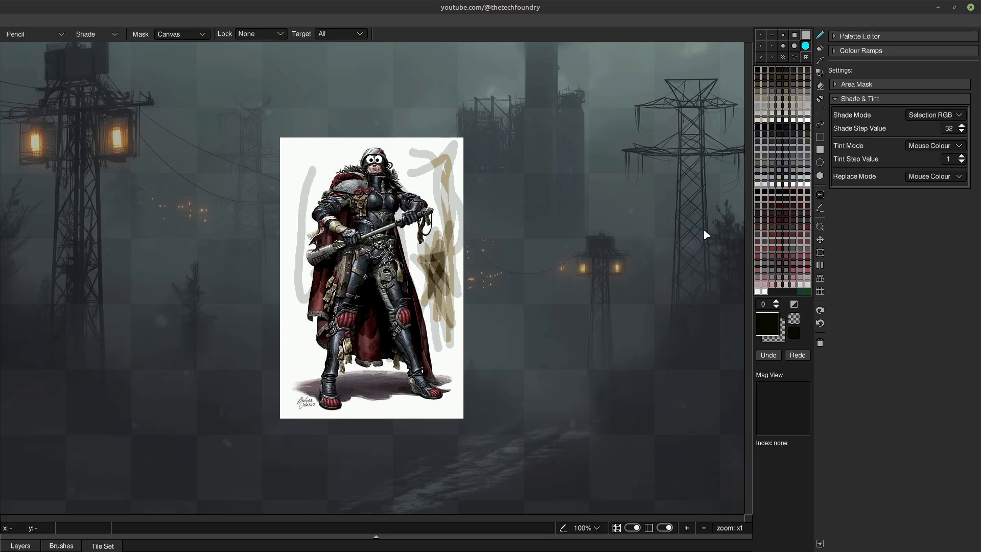
left_click(768, 356)
left_click(767, 358)
left_click(767, 360)
left_click(766, 360)
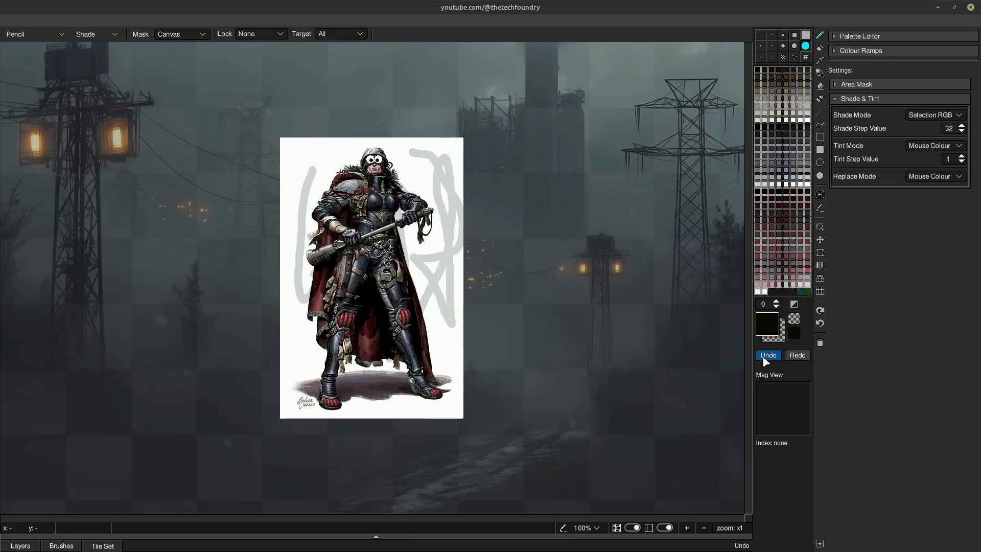
left_click(767, 360)
left_click(766, 360)
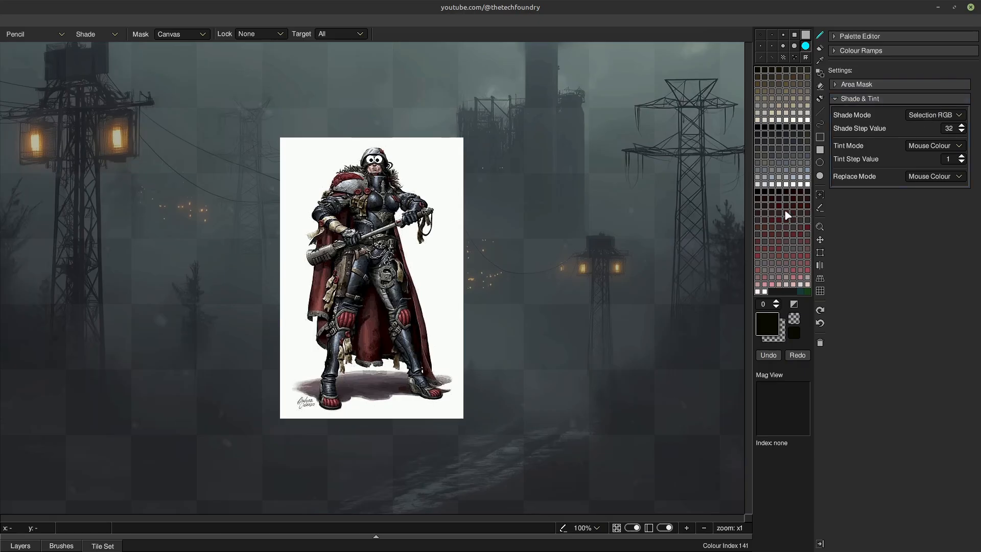
left_click(786, 227)
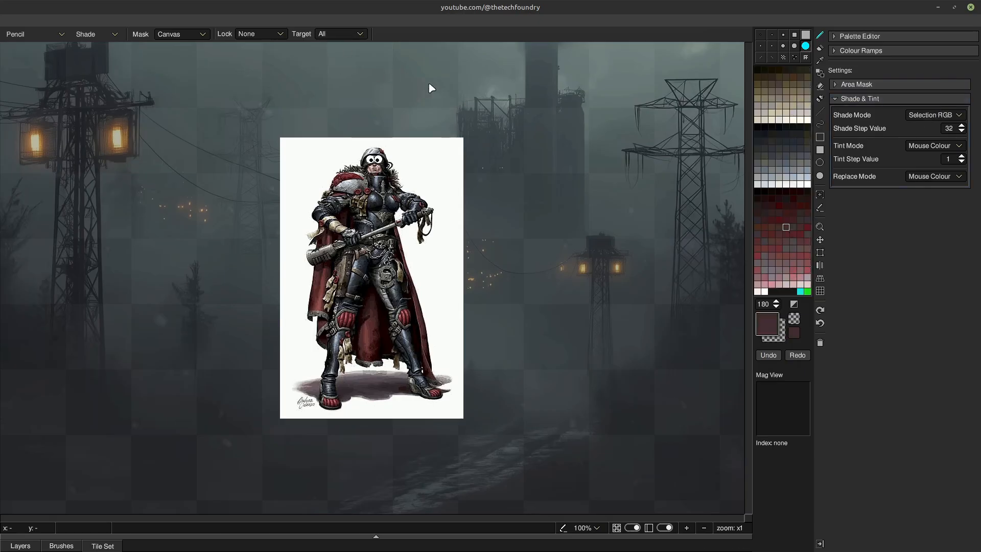
left_click(943, 116)
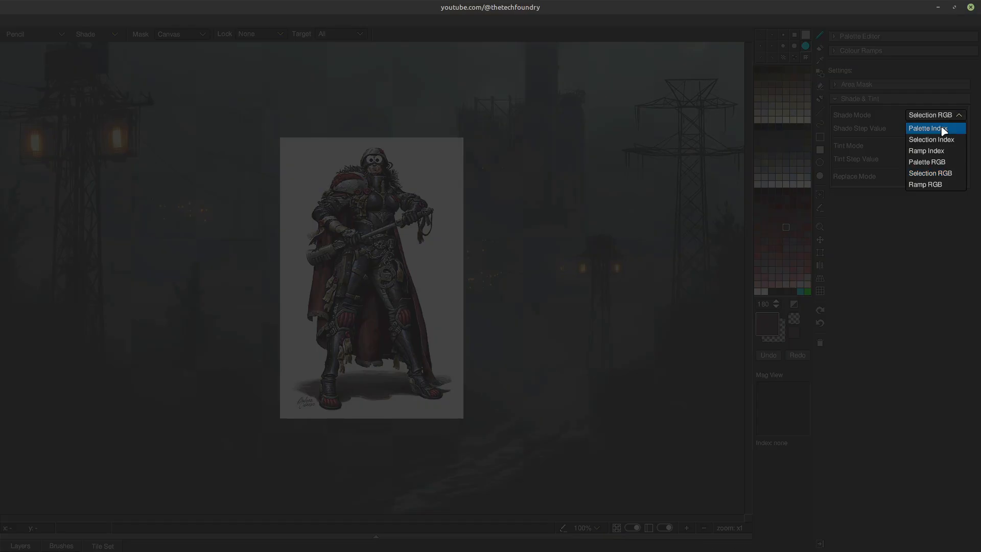
left_click(948, 271)
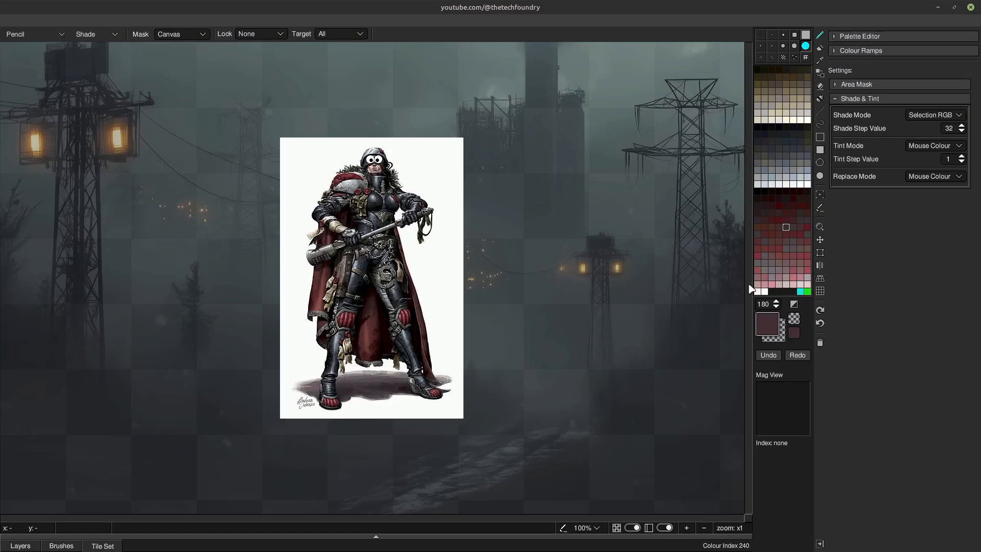
left_click(765, 294)
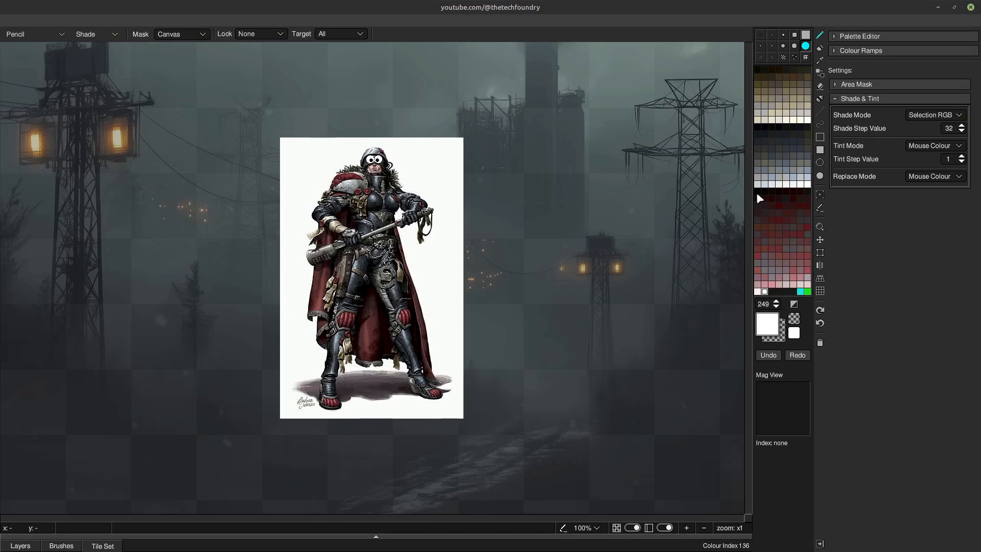
Select palette colours 144 to 247, and set the Shade Mode to Selection Index with a Shade Step Value of 16
left_click(807, 284)
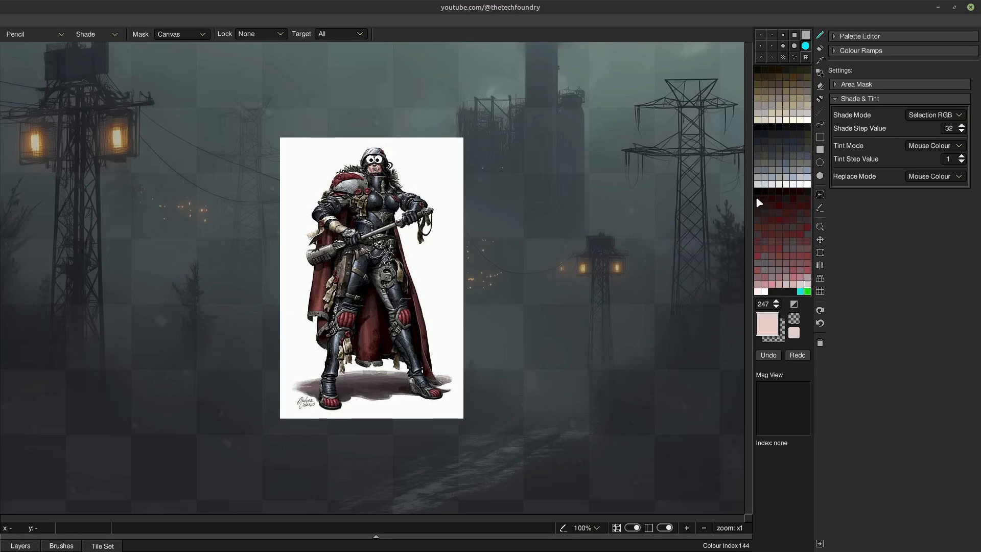
left_click(759, 199, "shift")
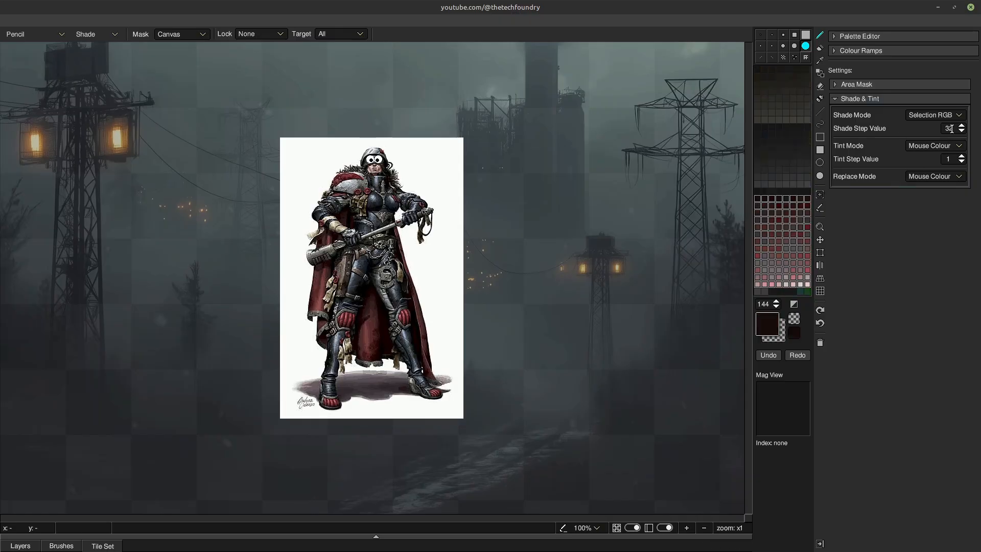
left_click(941, 116)
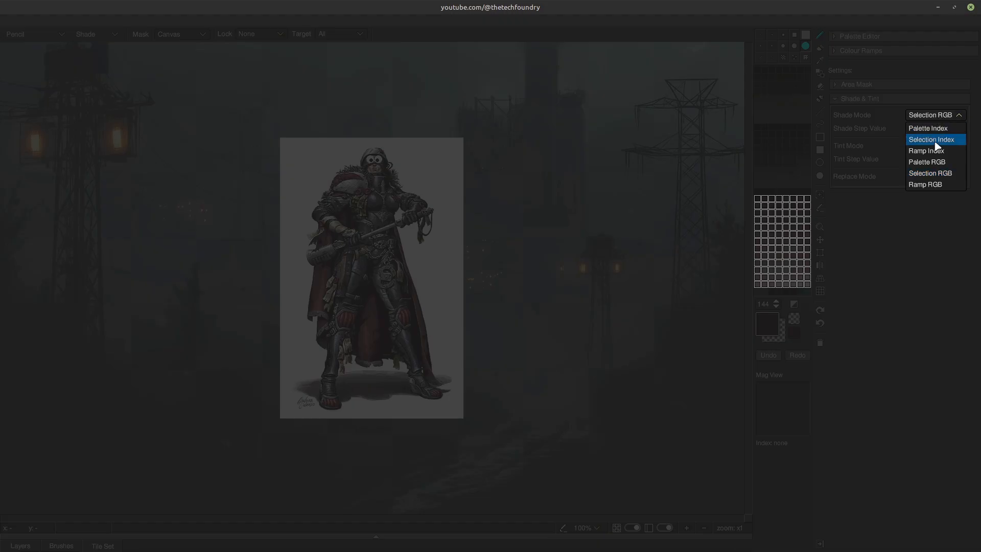
left_click(945, 139)
scroll(962, 130, "down", 20)
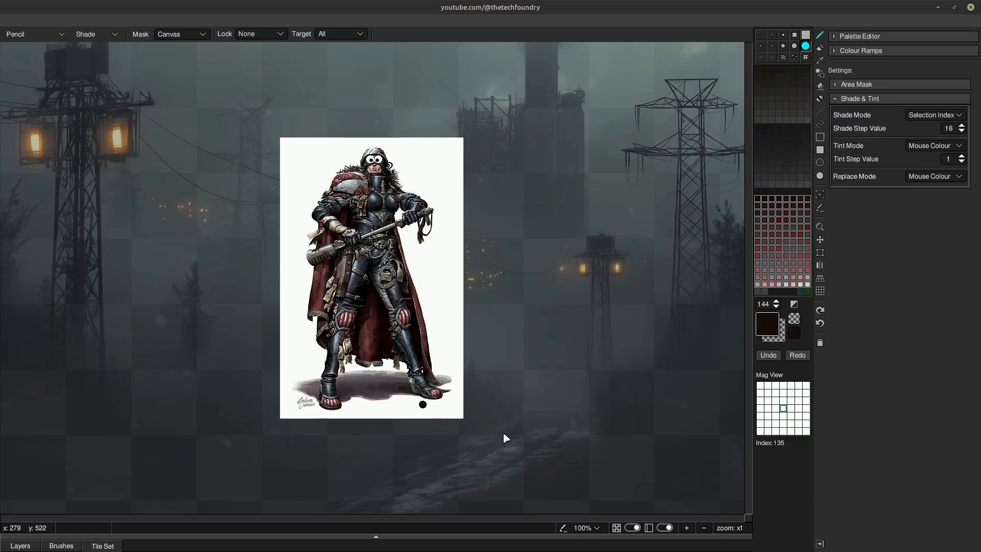
Undo the shading strokes on the red parts of the warrior's knees, boots and cape
left_click(772, 361)
left_click(773, 359)
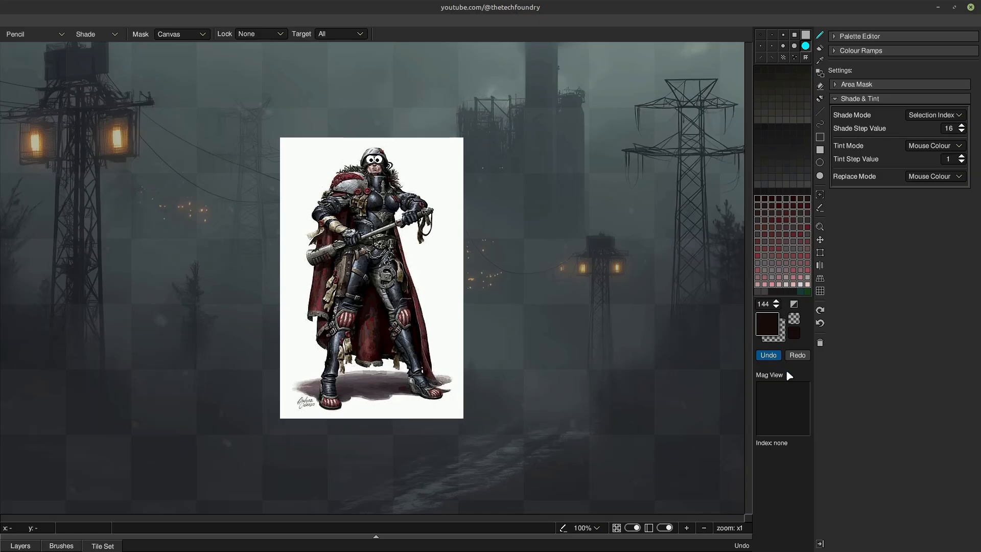
left_click(778, 360)
left_click(775, 357)
left_click(772, 356)
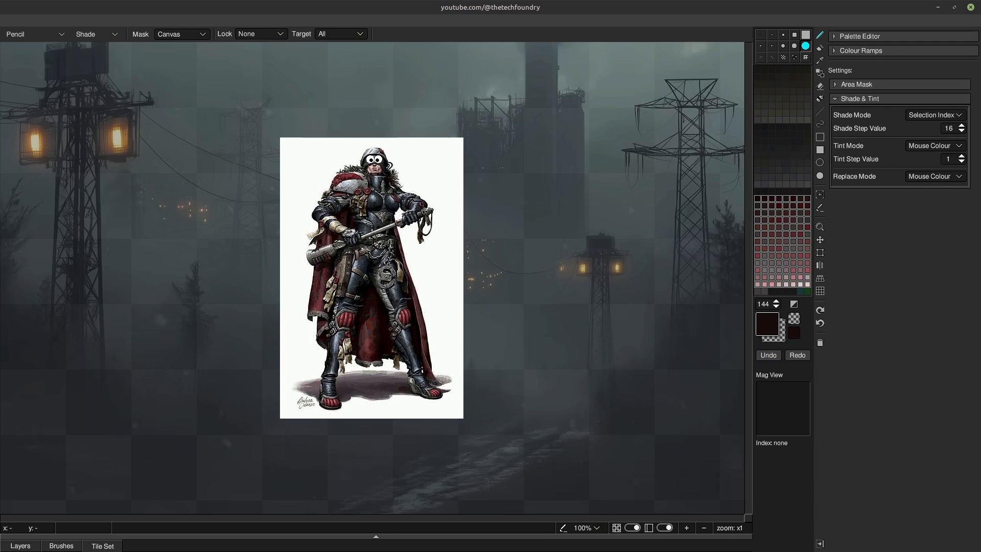
Set the Shade Mode to Palette RGB with a Shade Step Value of 32, and shade over the warrior's shoulder, cape and armour
left_click(931, 116)
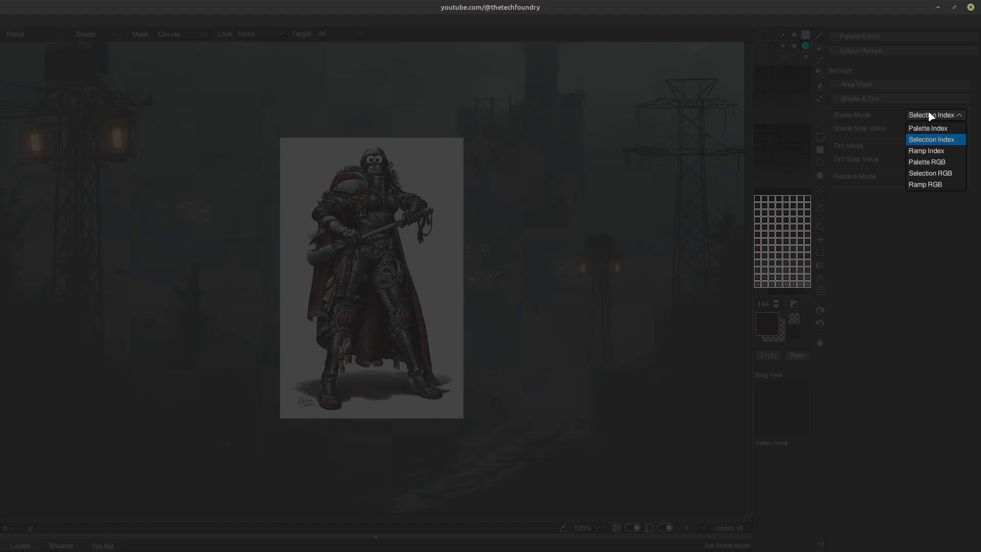
left_click(931, 162)
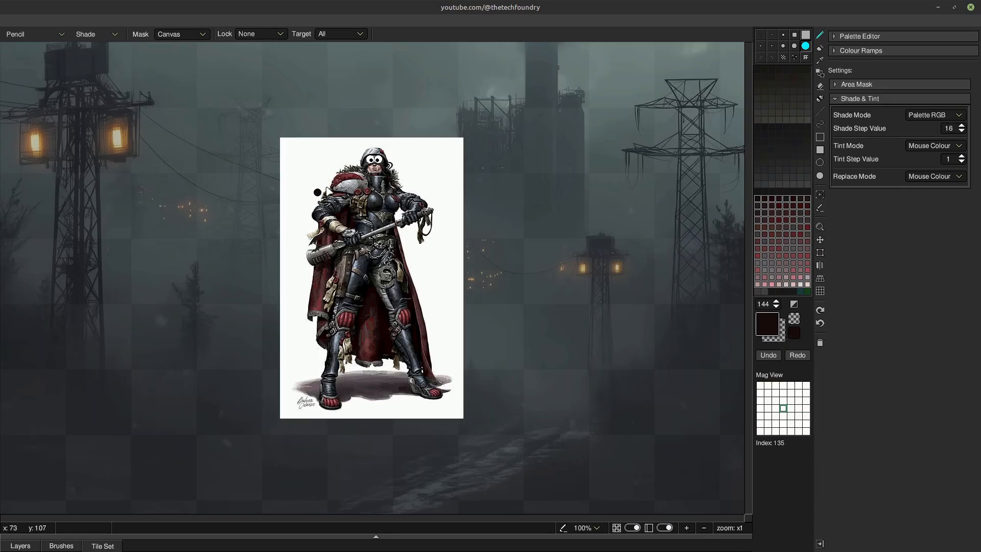
mouse_move(325, 186)
left_mouse_down()
mouse_move(358, 175)
mouse_move(343, 183)
mouse_move(350, 175)
mouse_move(357, 188)
mouse_move(344, 187)
mouse_move(349, 176)
mouse_move(356, 188)
mouse_move(343, 203)
mouse_move(354, 197)
mouse_move(318, 220)
mouse_move(359, 227)
mouse_move(338, 270)
left_mouse_up()
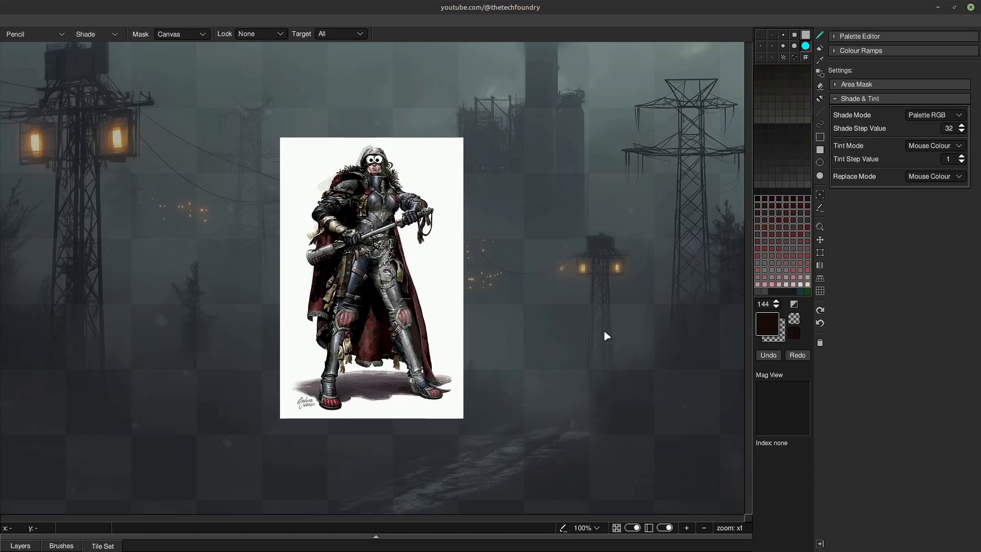
Pick dark red palette colour 140 and show the available drawing modes
left_click(787, 192)
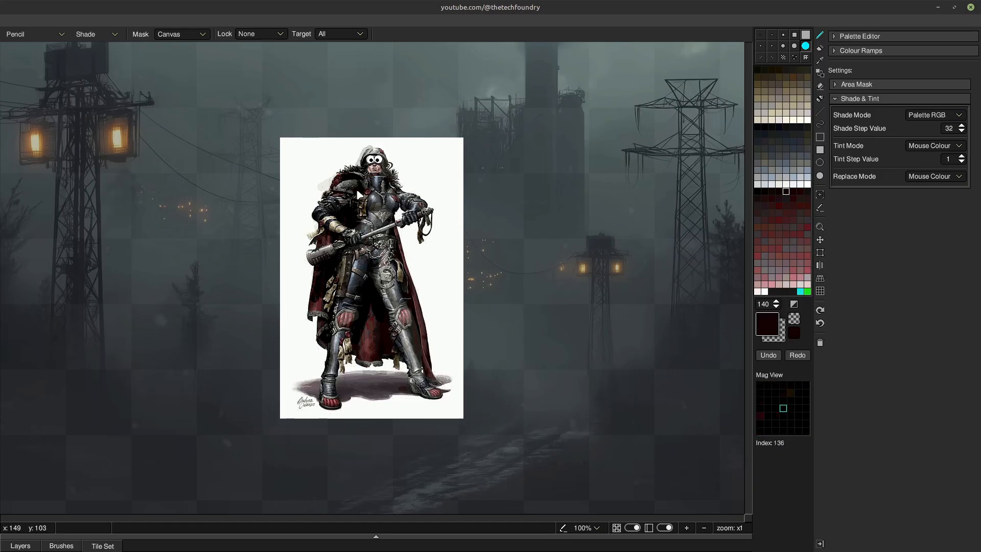
left_click(95, 35)
left_click(95, 34)
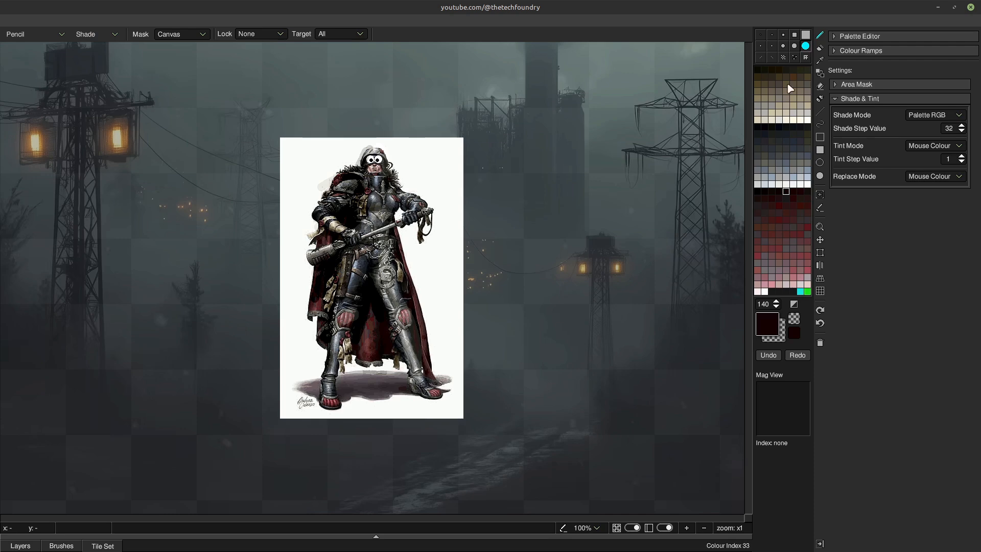
Cycle through the drawing tools and modes to the Eraser with Colour, and show the Area mask options
key("2")
key("3")
key("4")
key("5")
key("6")
key("7")
key("F1")
key("F2")
key("F3")
key("F1")
left_click(197, 38)
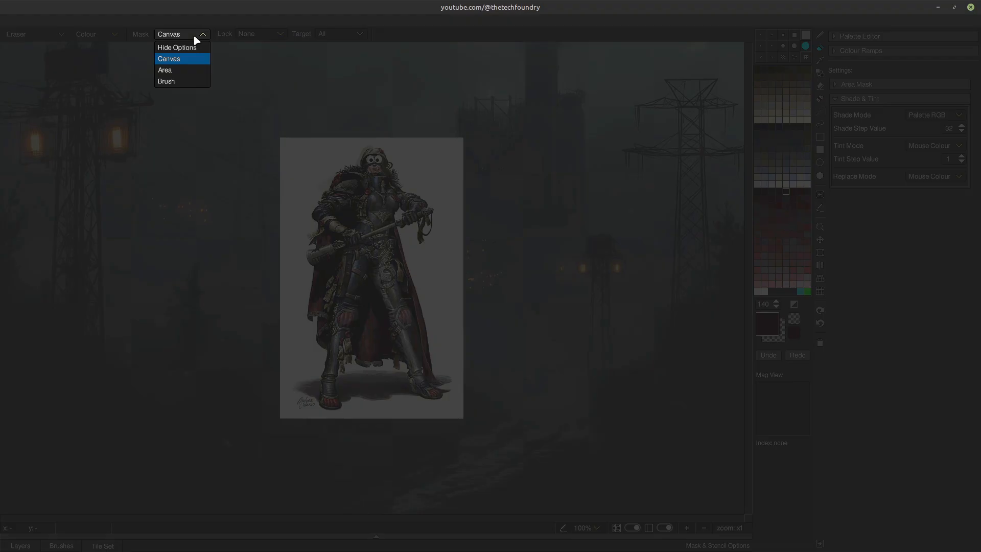
left_click(188, 69)
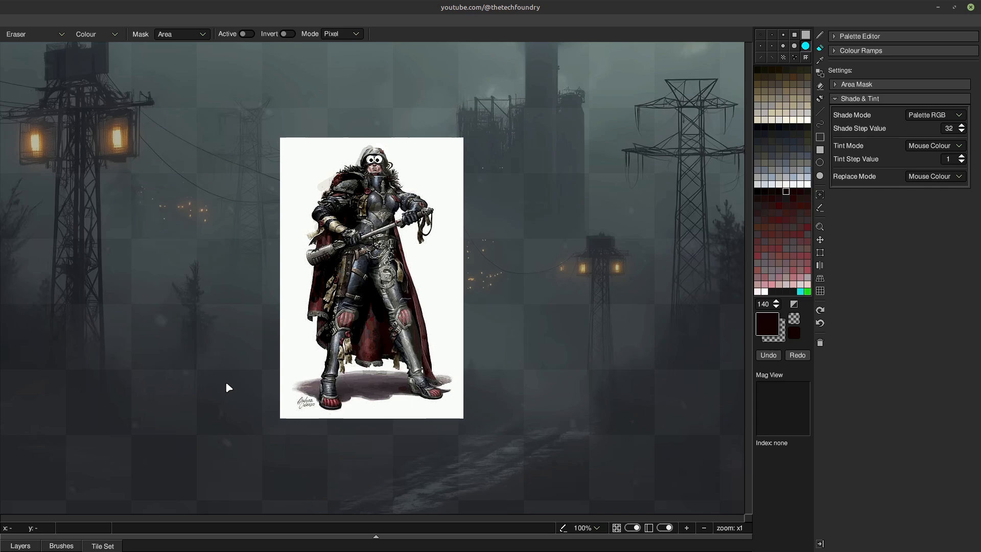
Toggle the split magnified view on and off to examine the warrior at x2 zoom
key("m")
scroll(370, 250, "down", 1)
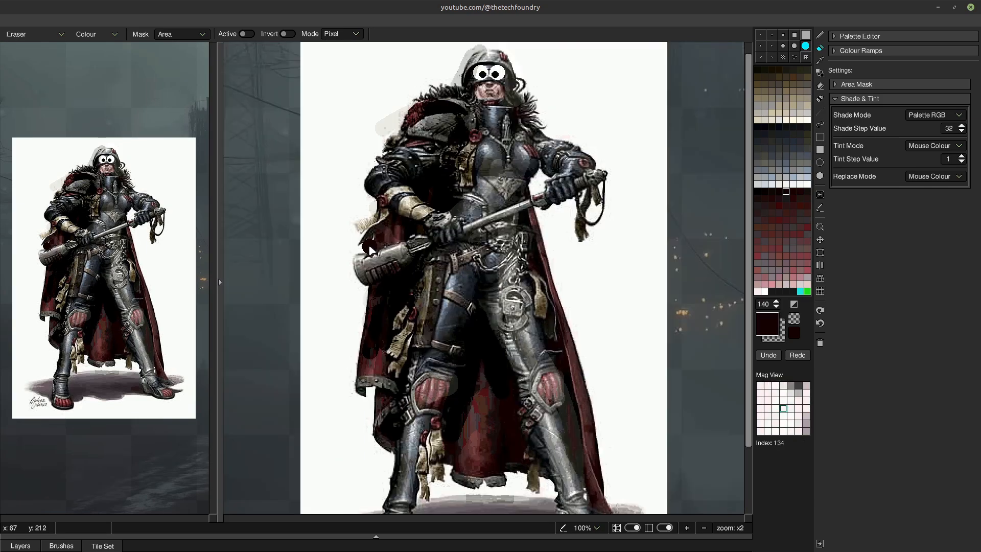
key("m")
key("m")
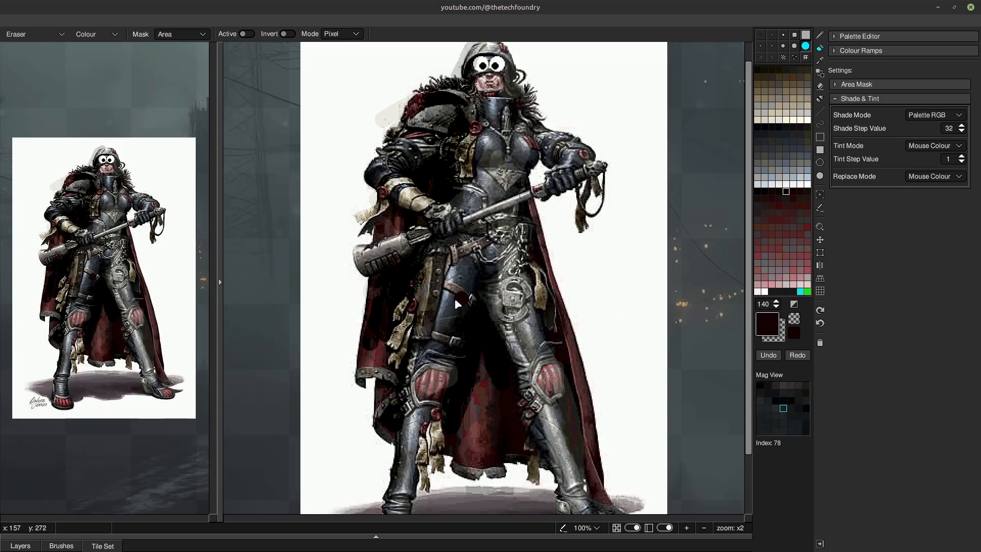
key("m")
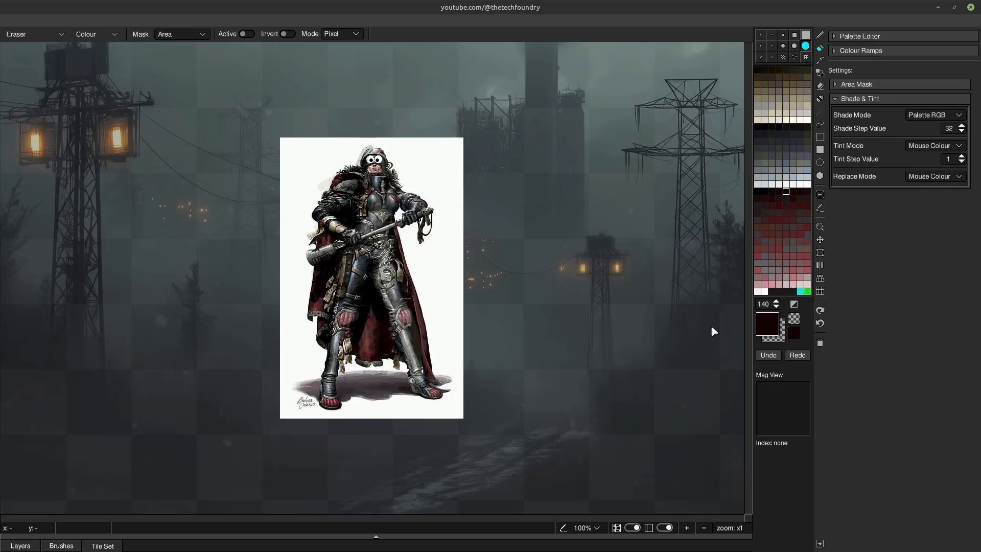
Hide the settings panel and close the paint program
left_click(820, 544)
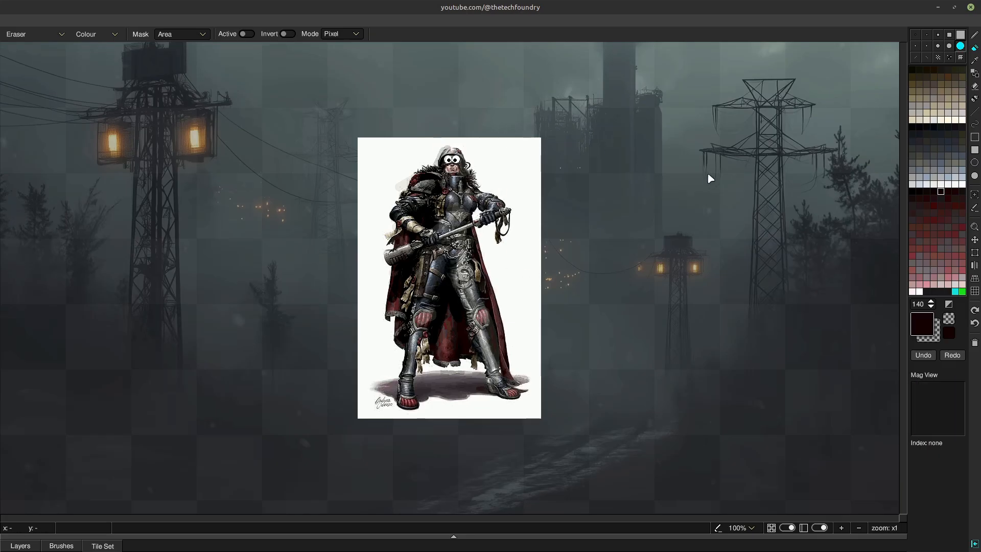
left_click(970, 8)
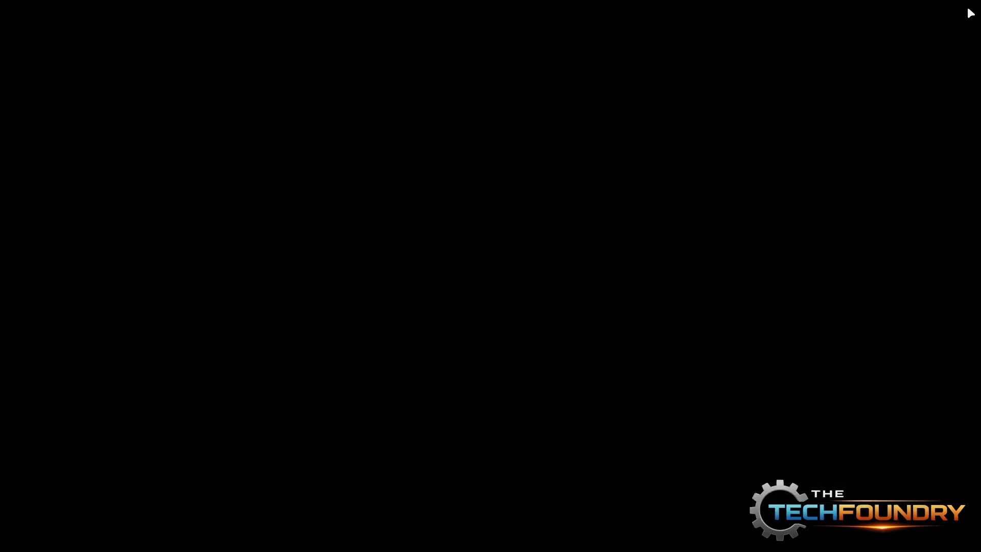